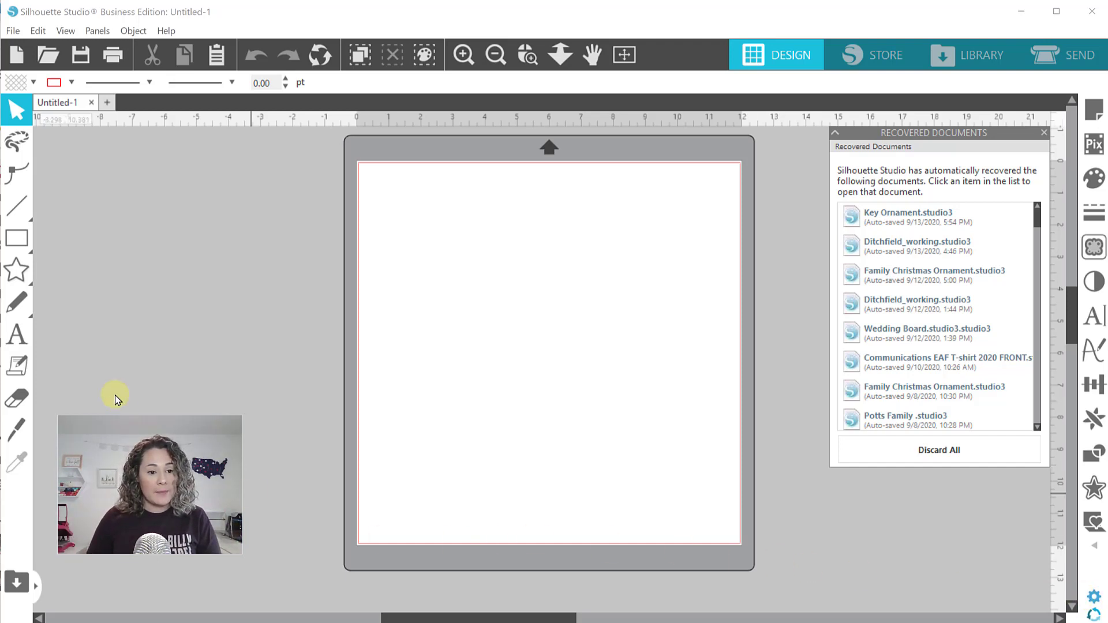
click(16, 335)
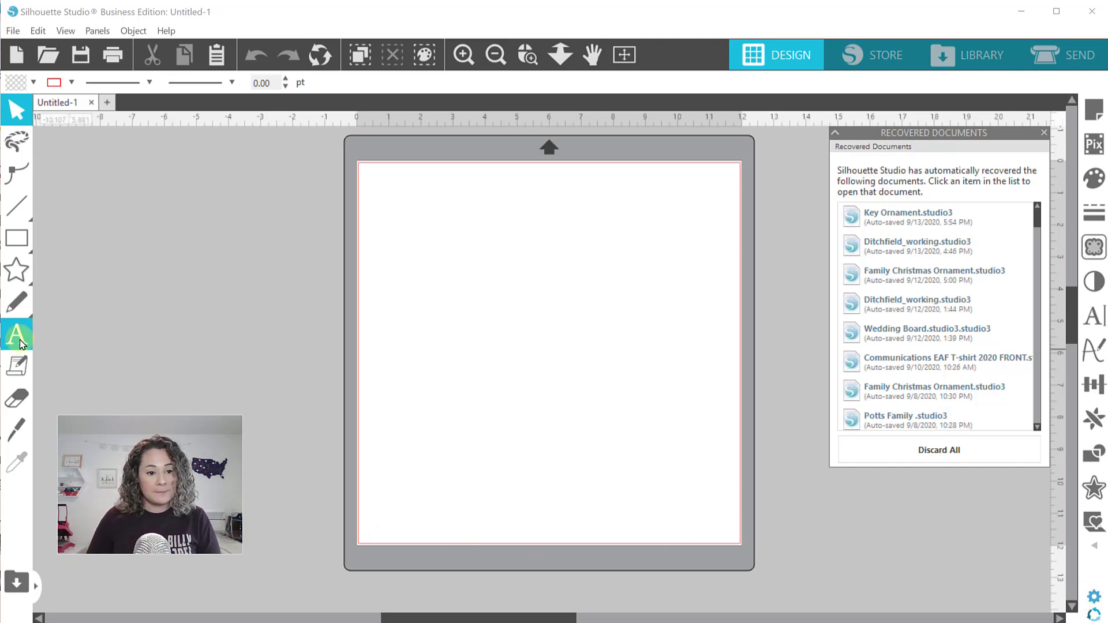
click(464, 303)
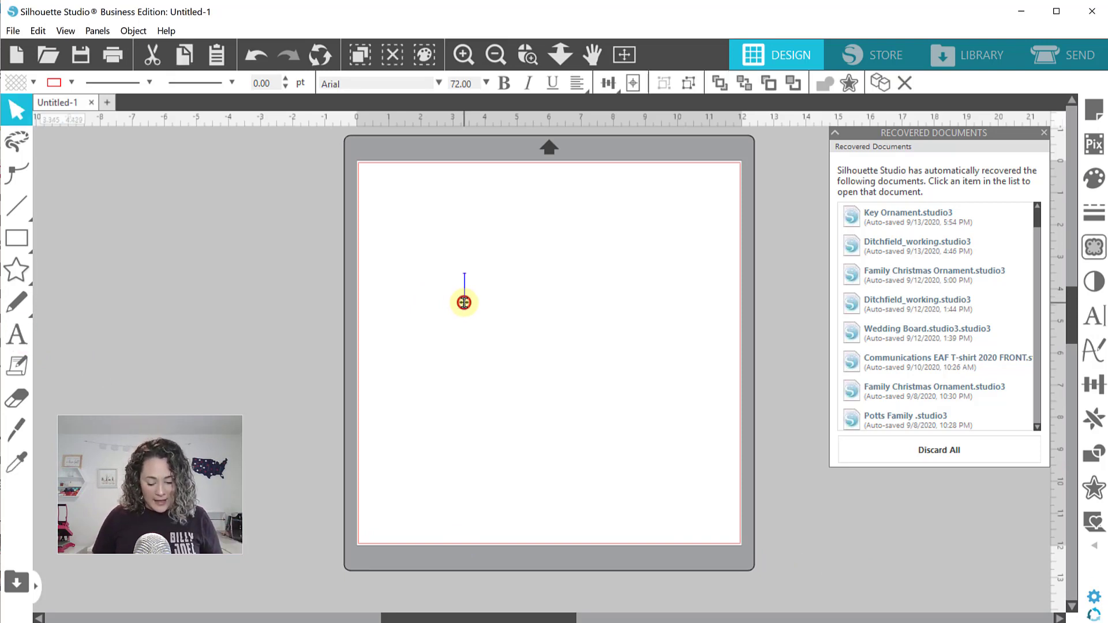
key(Escape)
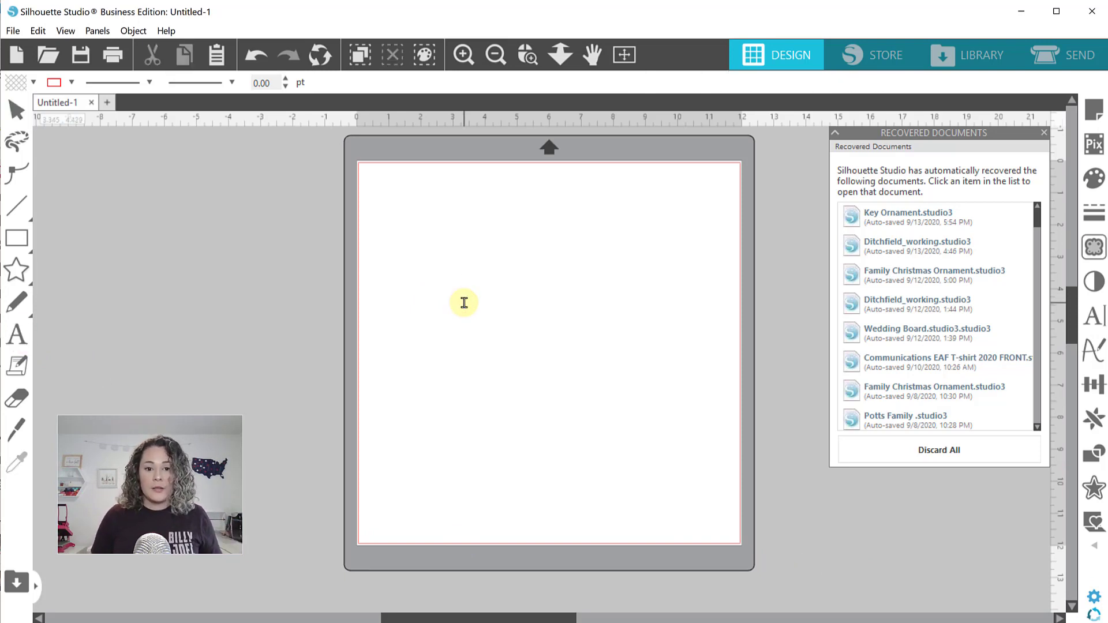
key(e)
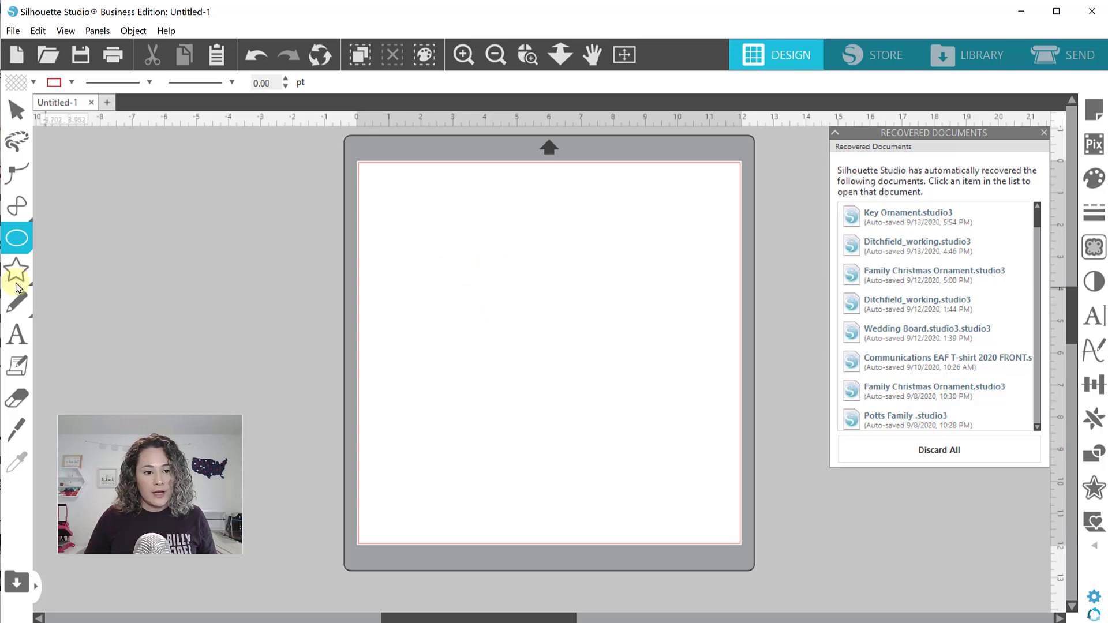
Step: Add a text object containing the recipient's first name near the middle of the page and select it
click(21, 334)
click(505, 329)
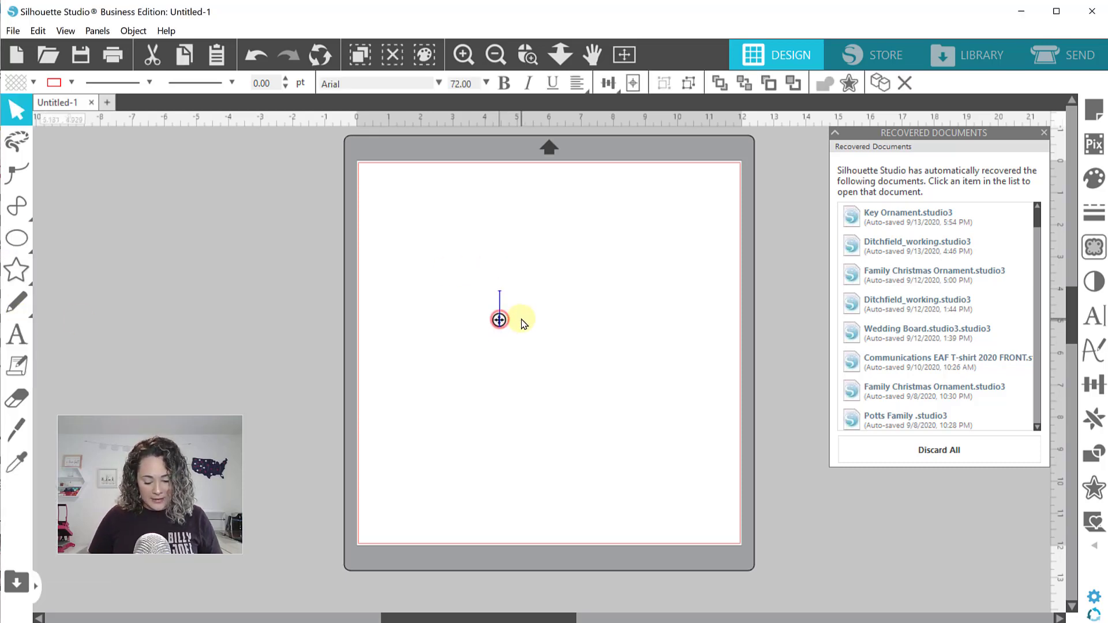
text(Nicolle)
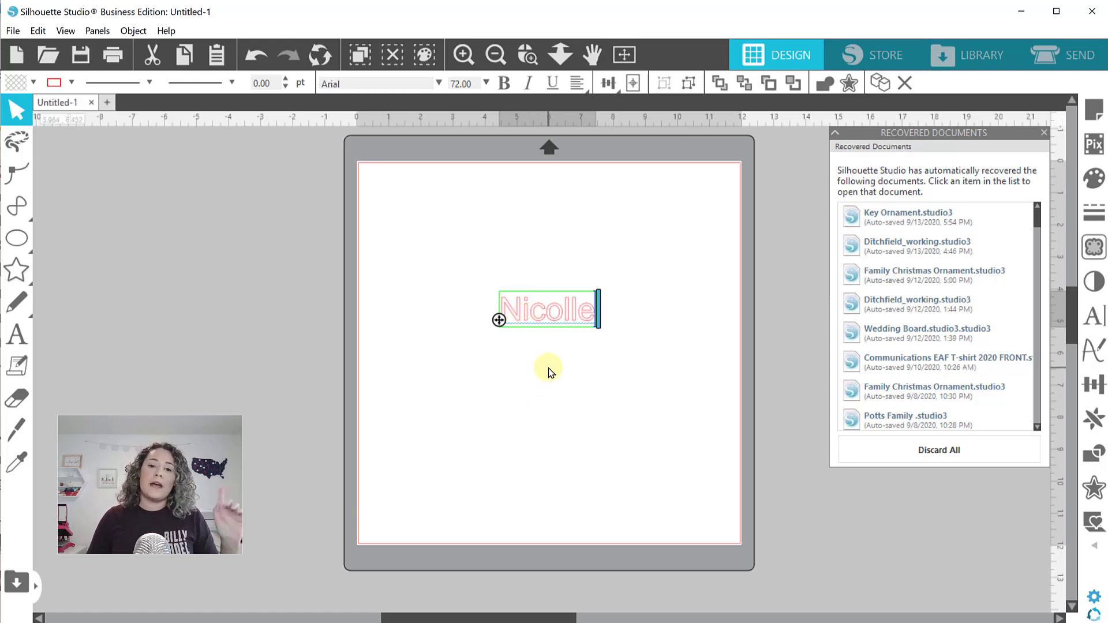
click(547, 262)
click(544, 306)
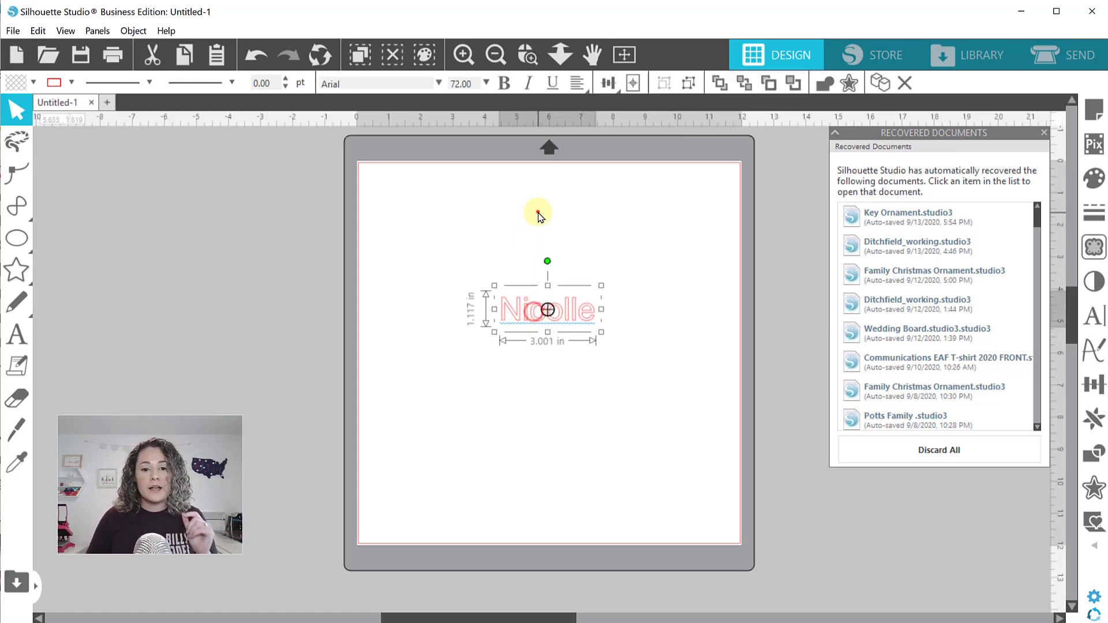
click(538, 212)
click(543, 301)
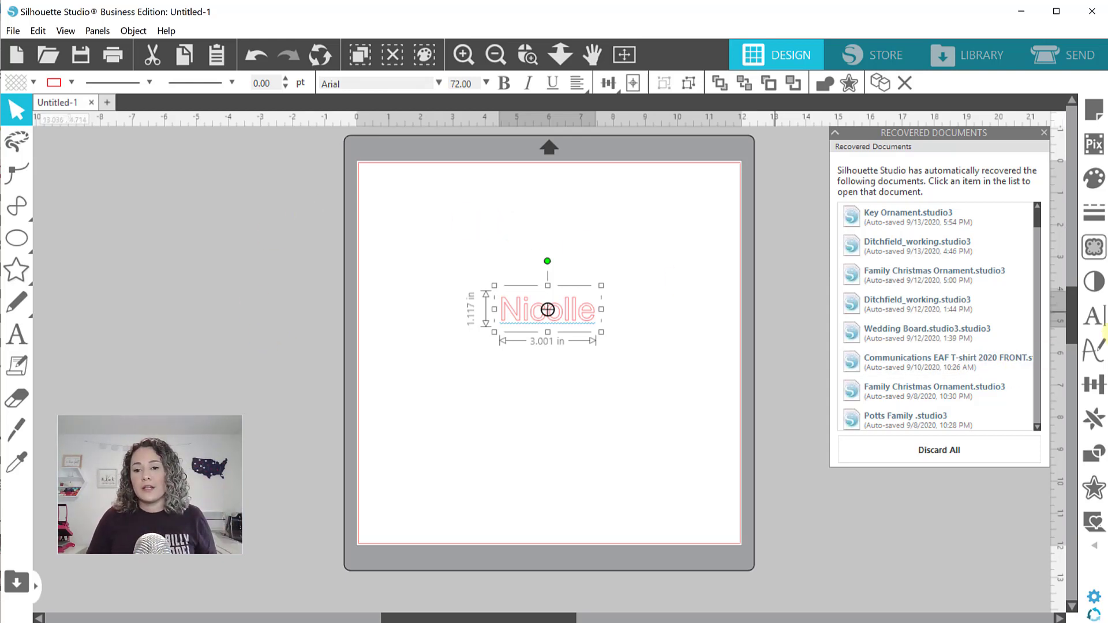
Step: Set the name text's font to Madina Clean and fill the lettering with black
click(1099, 318)
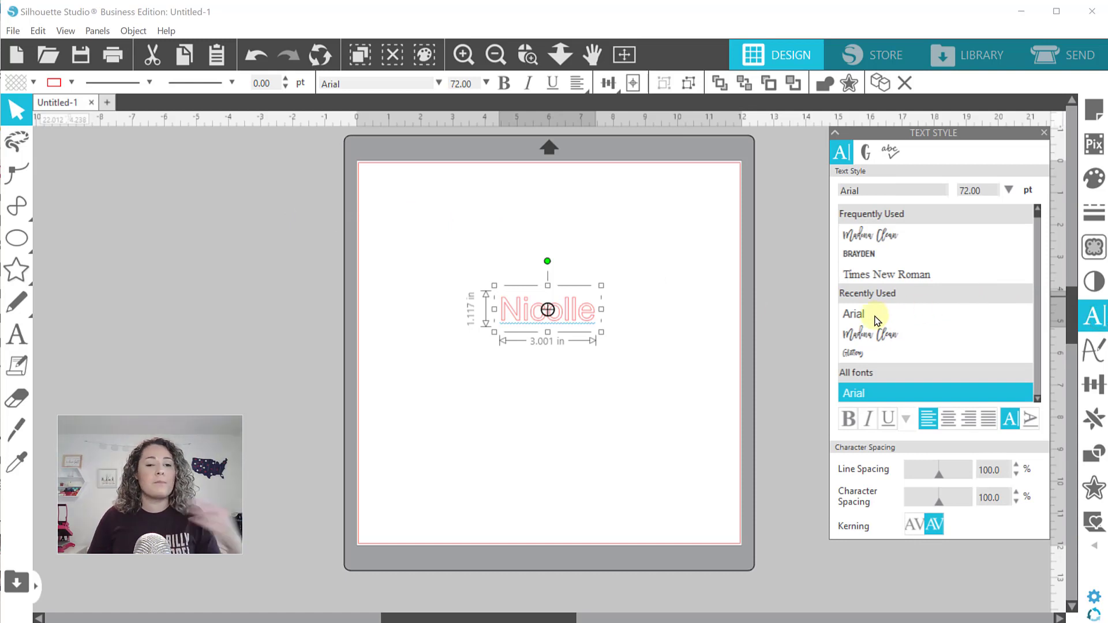
click(876, 320)
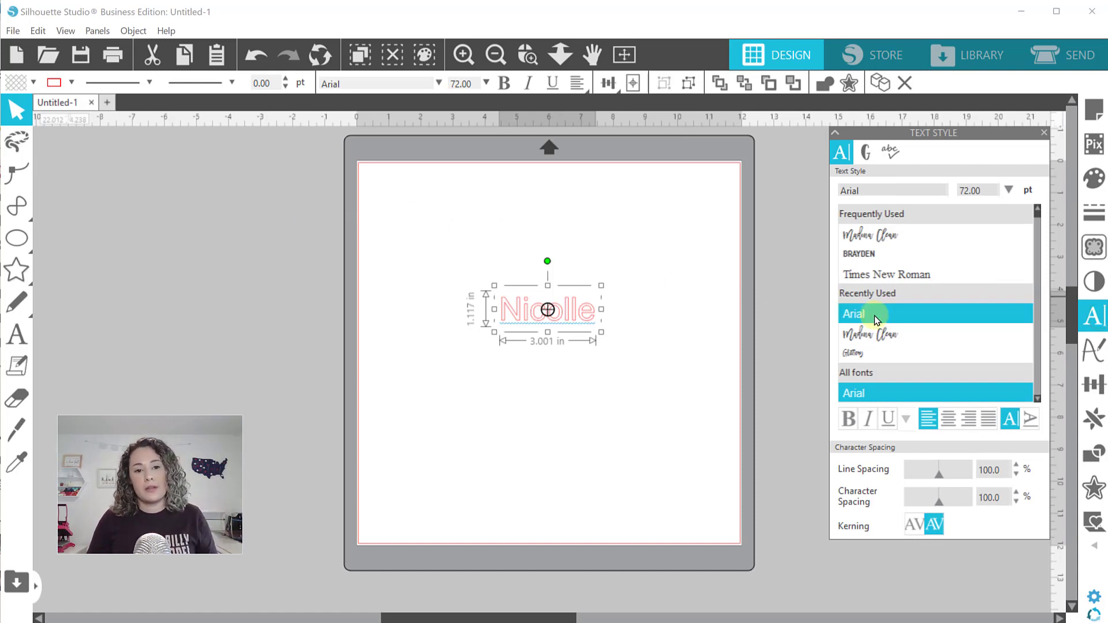
click(868, 237)
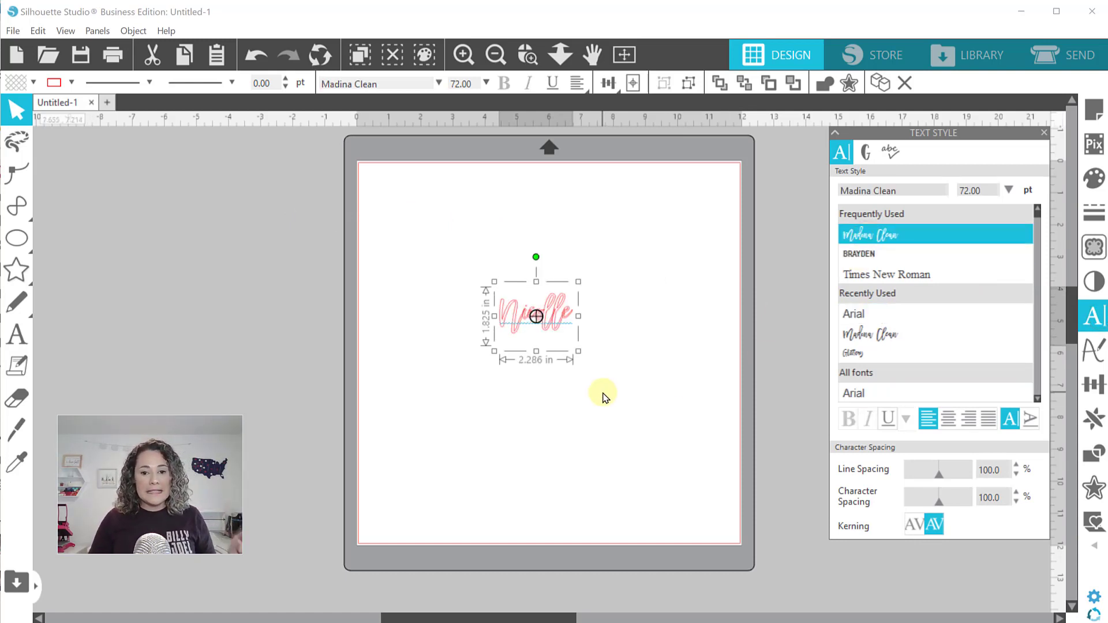
click(32, 80)
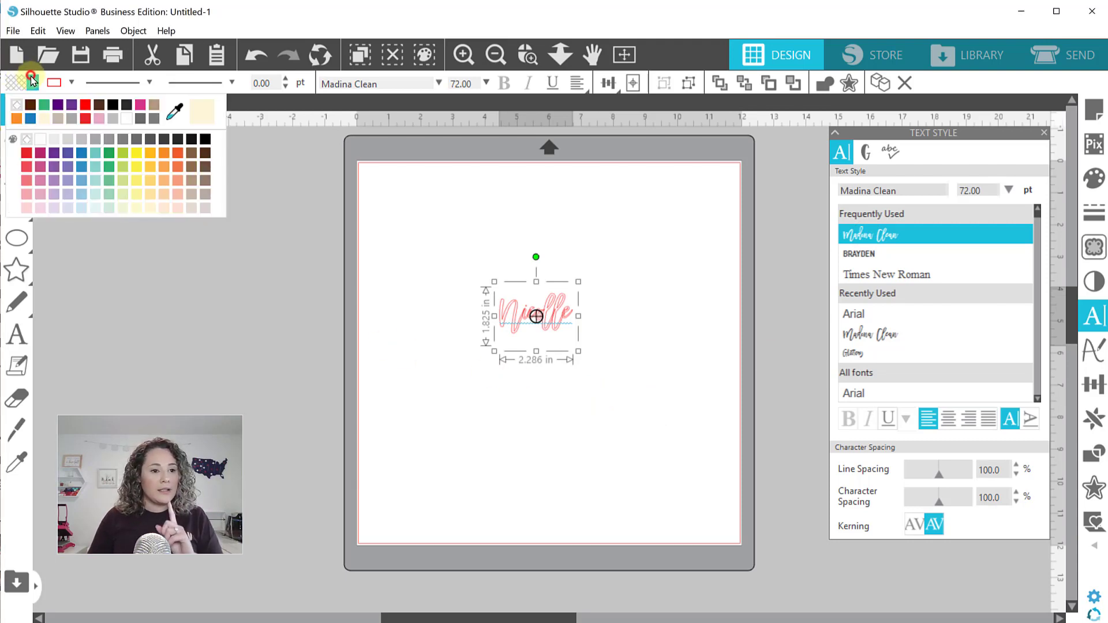
click(115, 104)
click(651, 314)
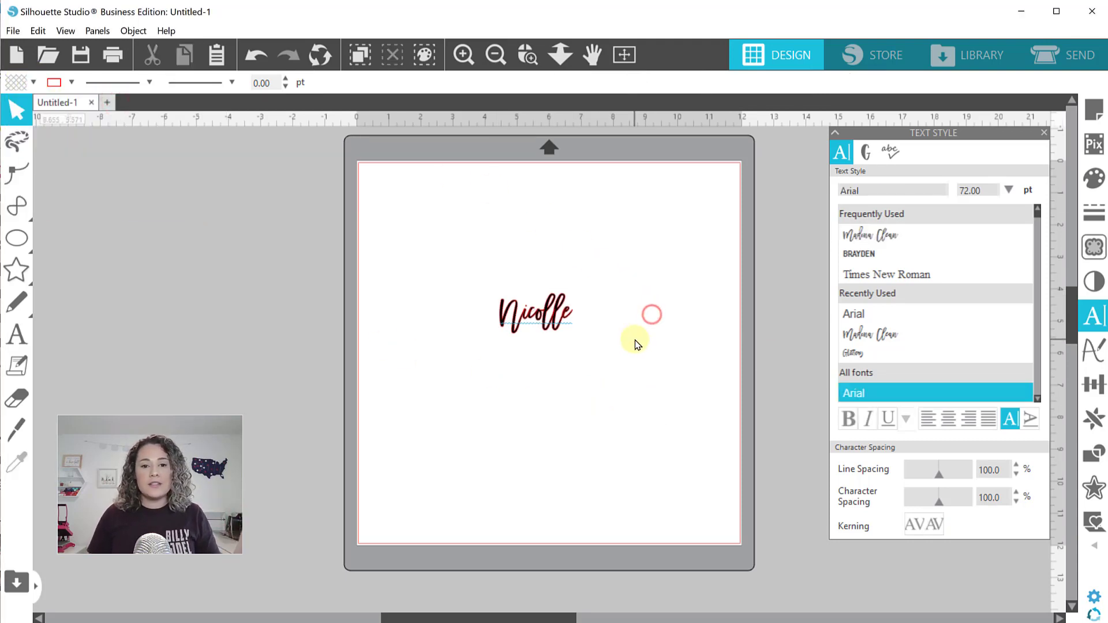
Step: Enlarge the name proportionally to about 6.89 in wide and reposition it near the centre of the page
click(544, 329)
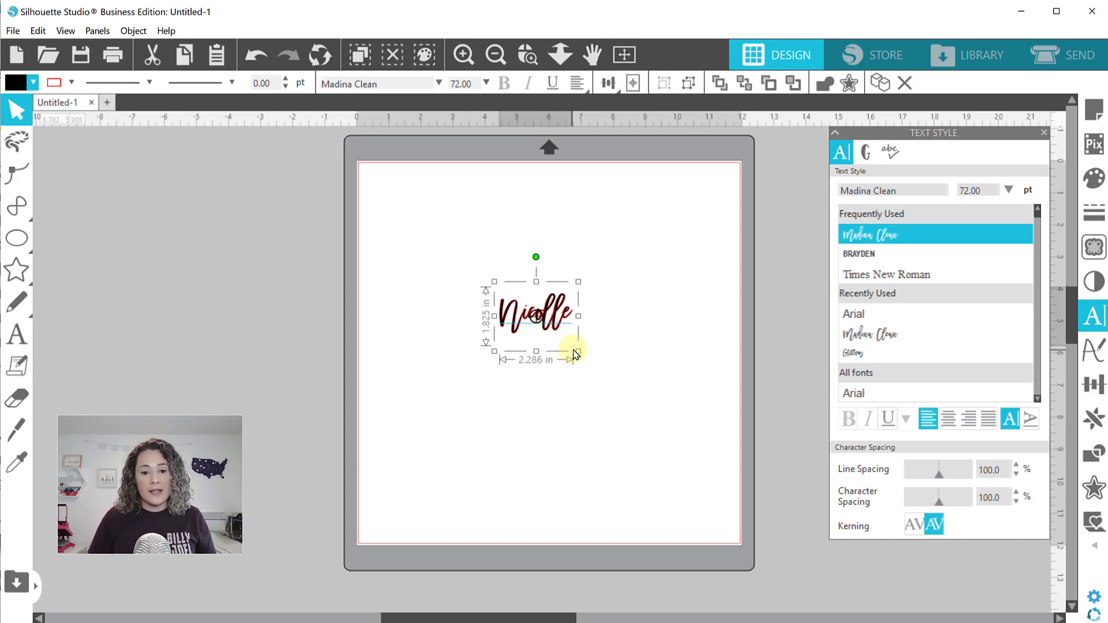
drag(577, 350, 735, 452)
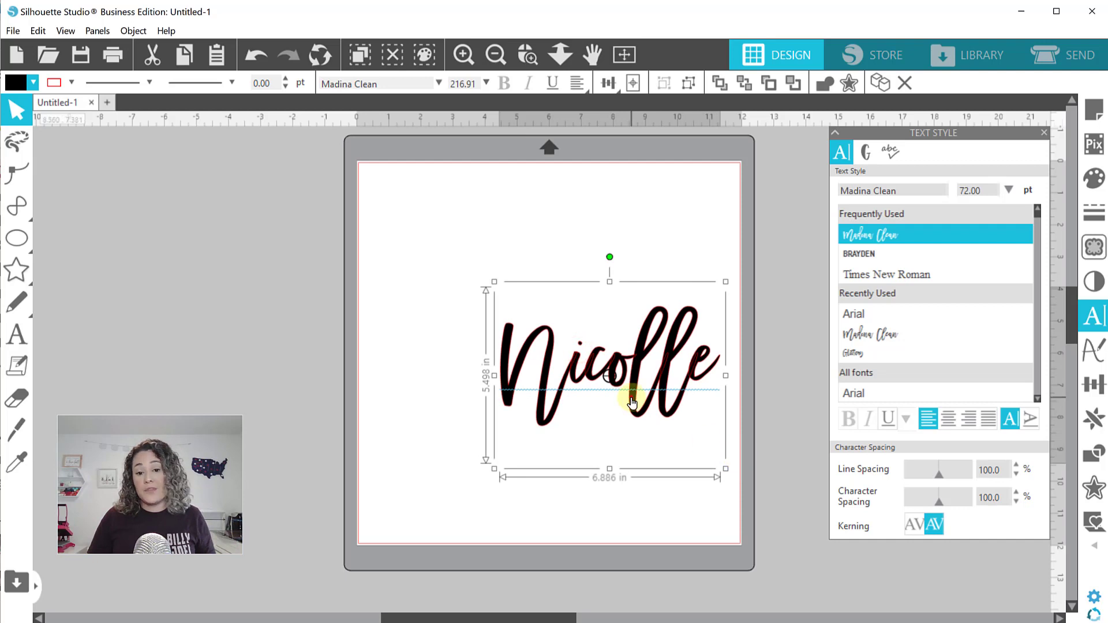
drag(632, 395, 574, 347)
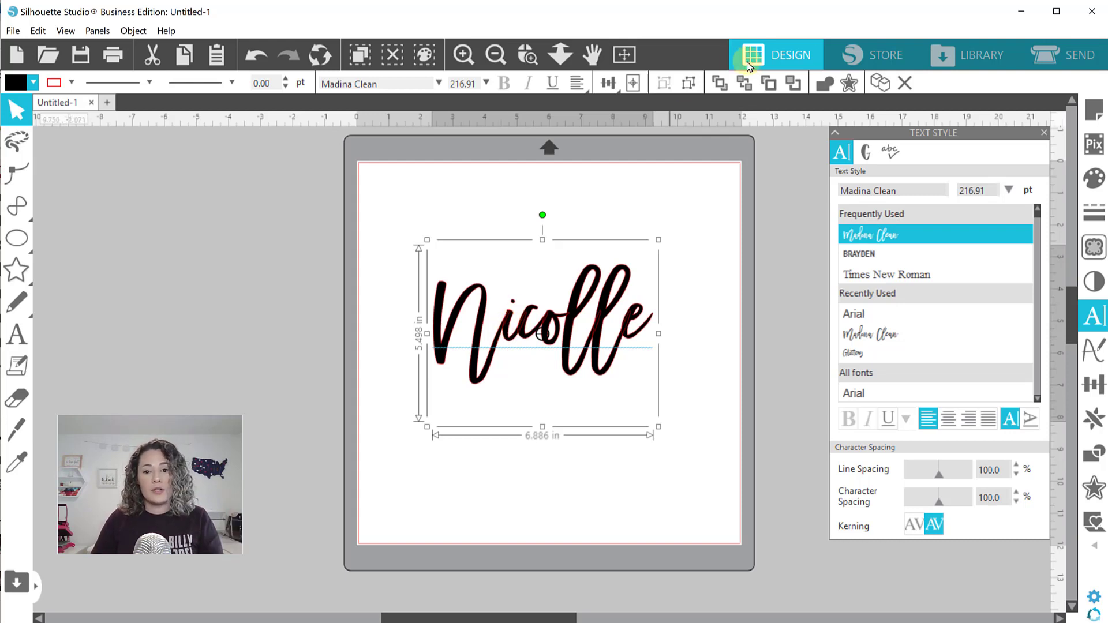
Step: Weld the name's overlapping letters and make the result a compound path
click(824, 83)
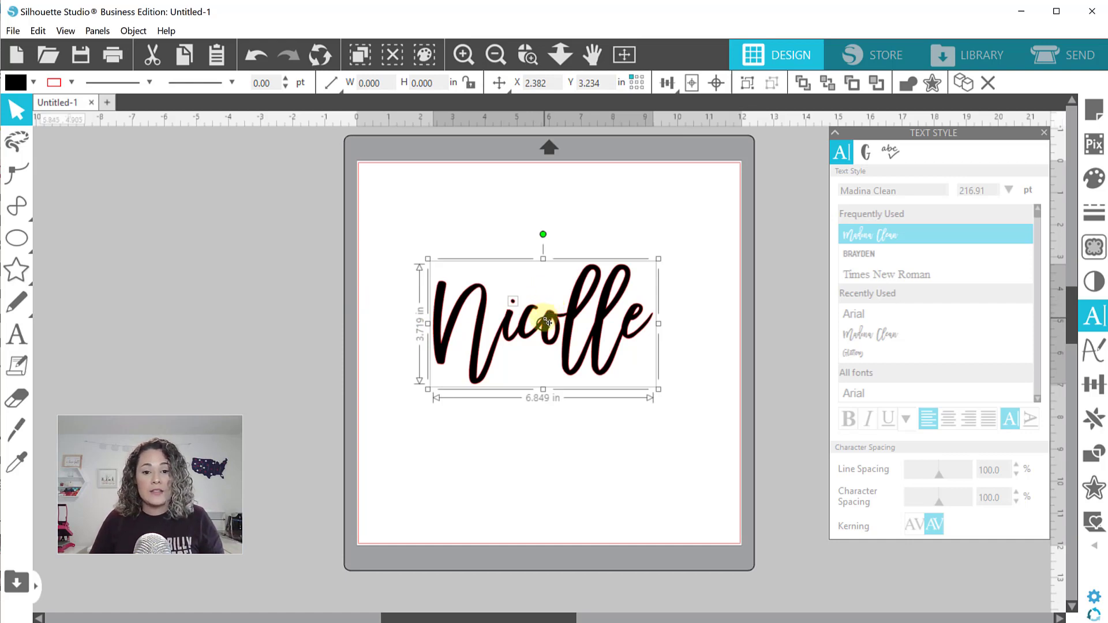
right_click(568, 316)
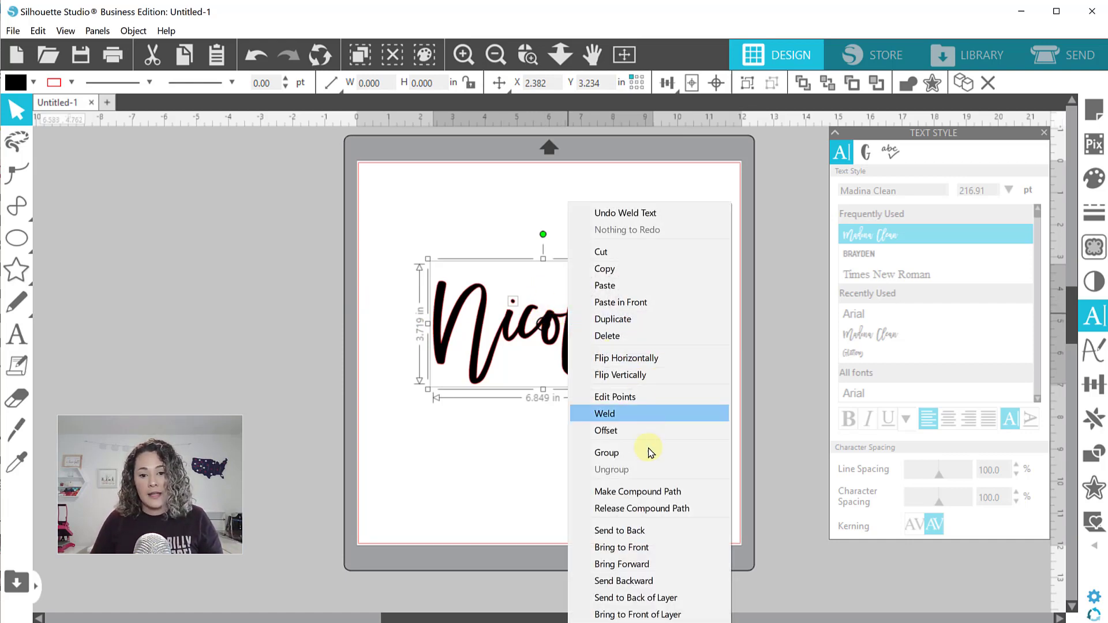
click(649, 490)
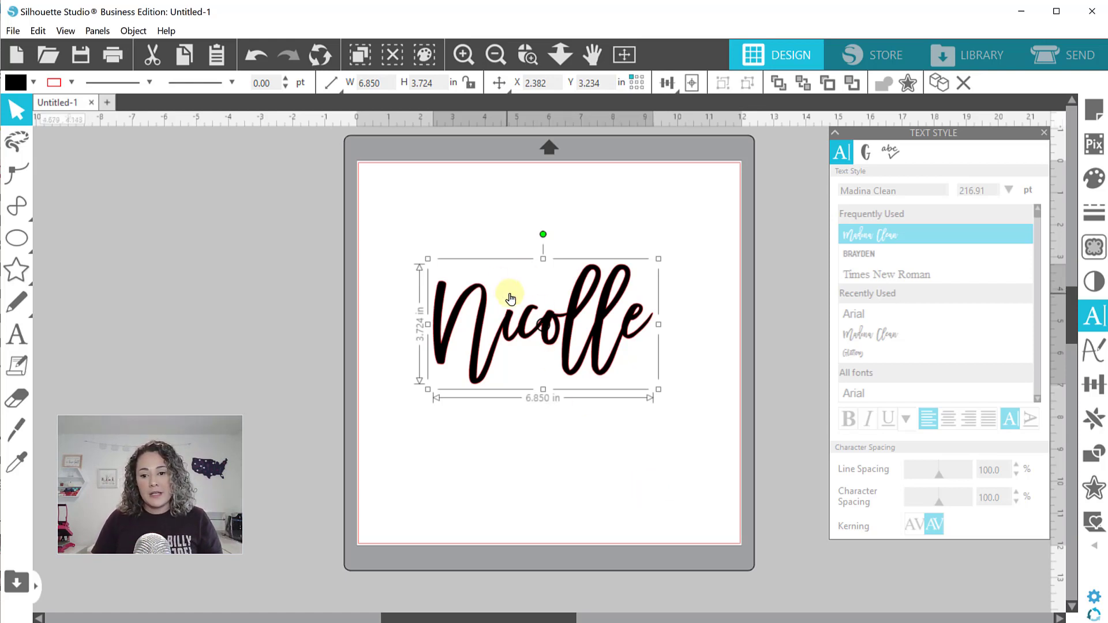
Step: Create an external offset around the name with a distance of 0.325 in and rounded corners
click(1094, 489)
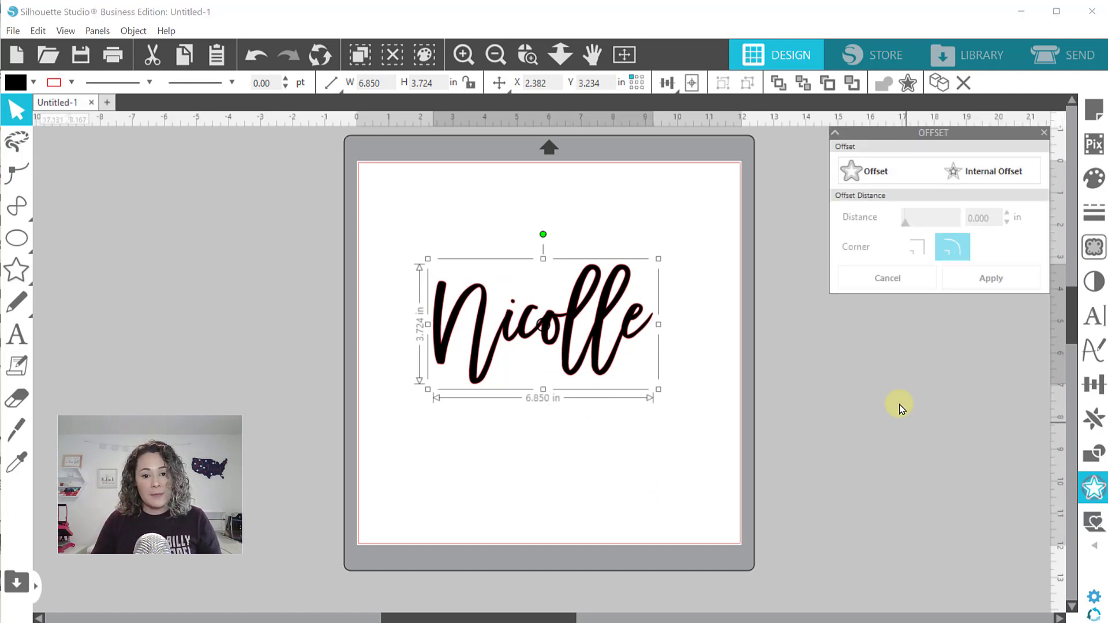
click(858, 170)
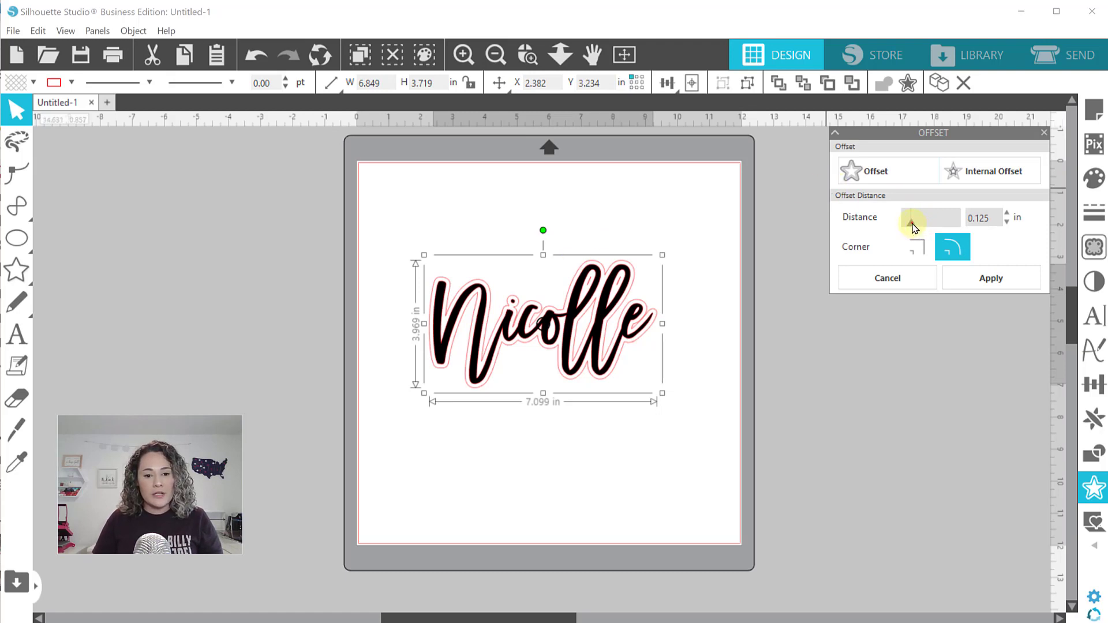
drag(912, 226, 921, 225)
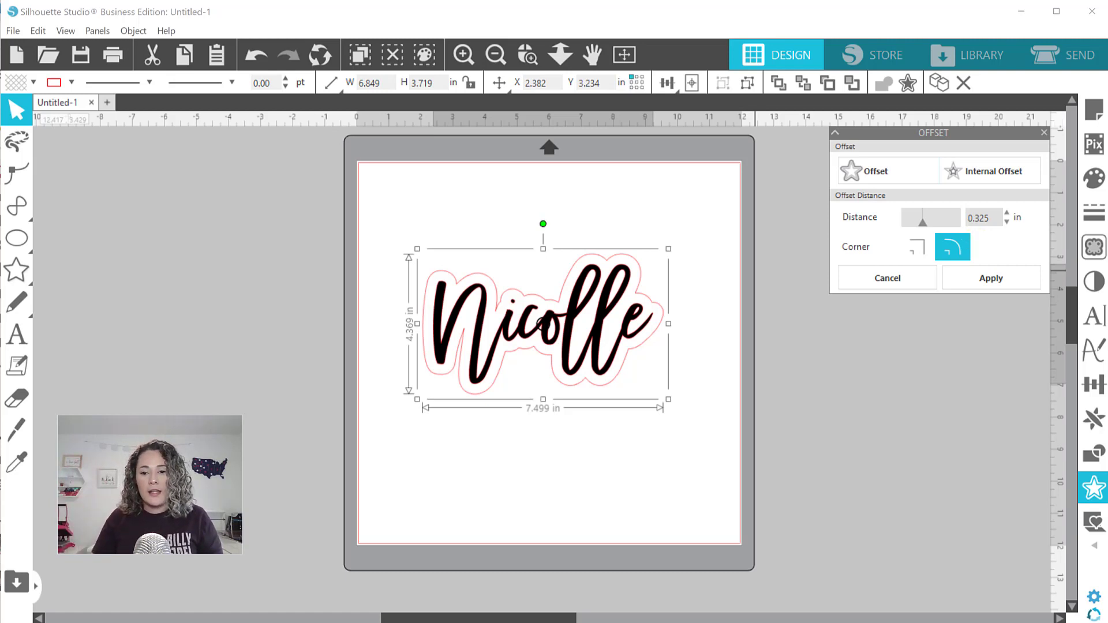
click(994, 281)
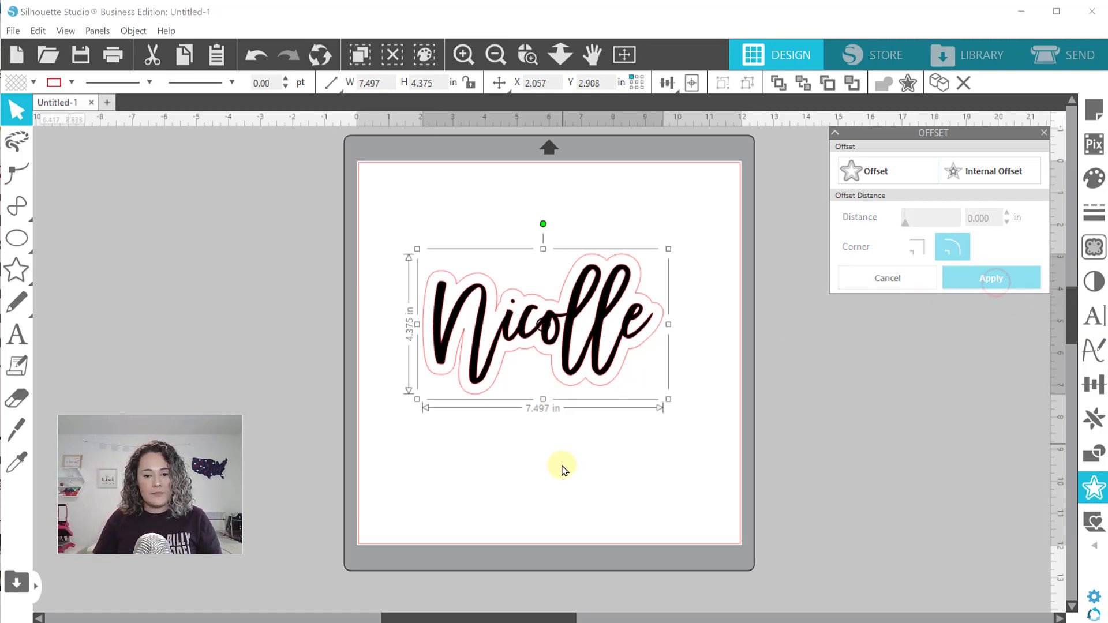
Step: Move the black name away from its offset outline and undo the move
click(534, 459)
drag(497, 316, 415, 255)
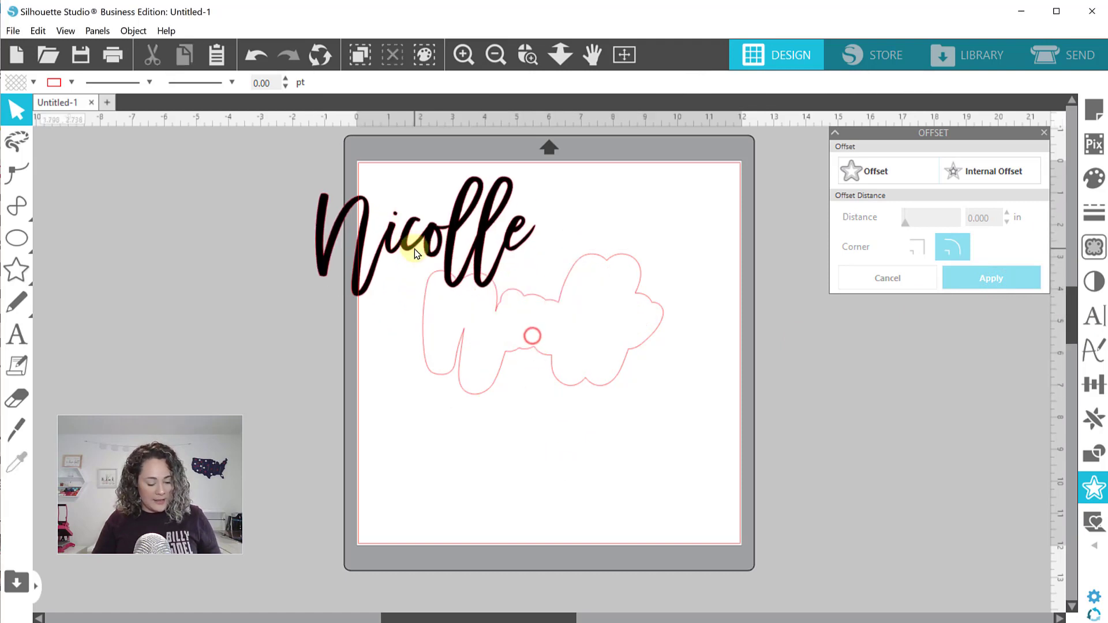
key(ctrl+z)
click(665, 435)
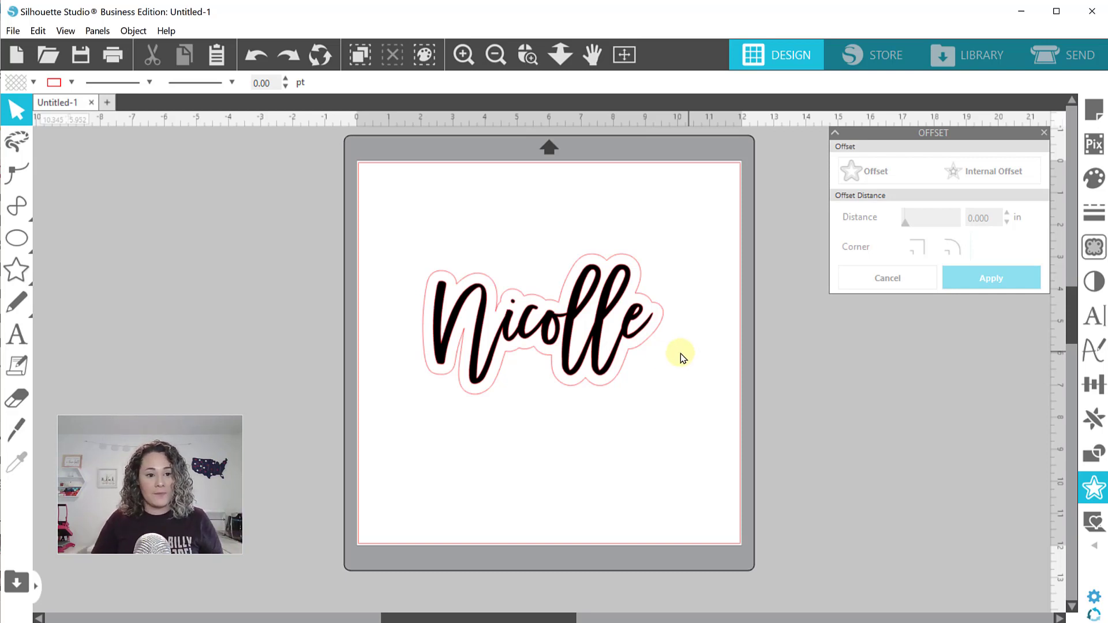
Step: Draw a perfect circle about 0.85 in across just outside the upper-left corner of the name's offset outline
mouse_move(23, 239)
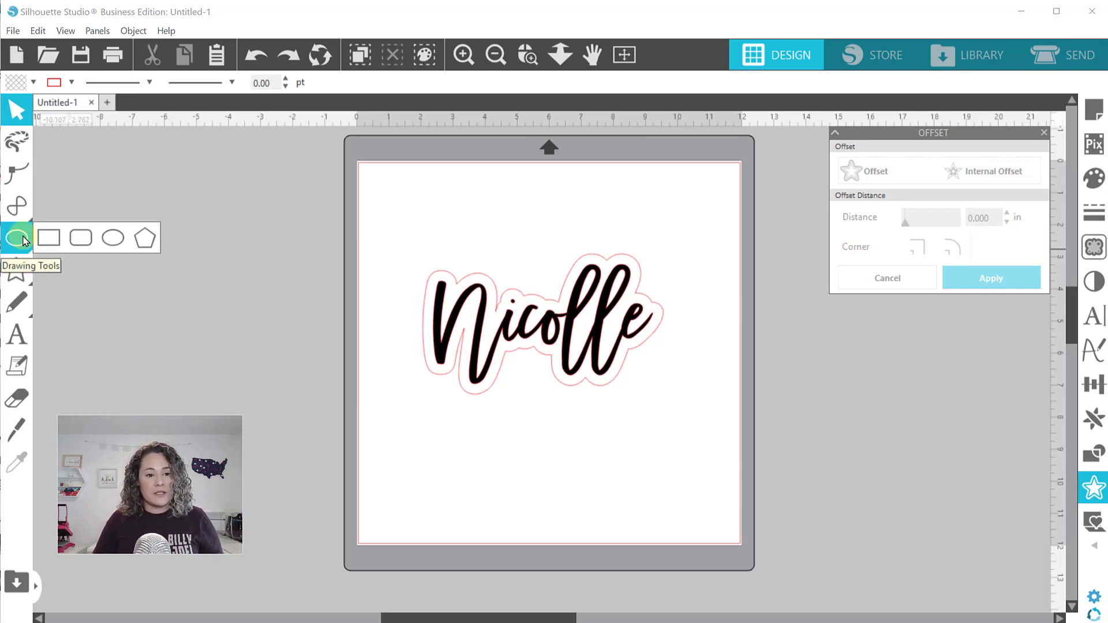
click(112, 237)
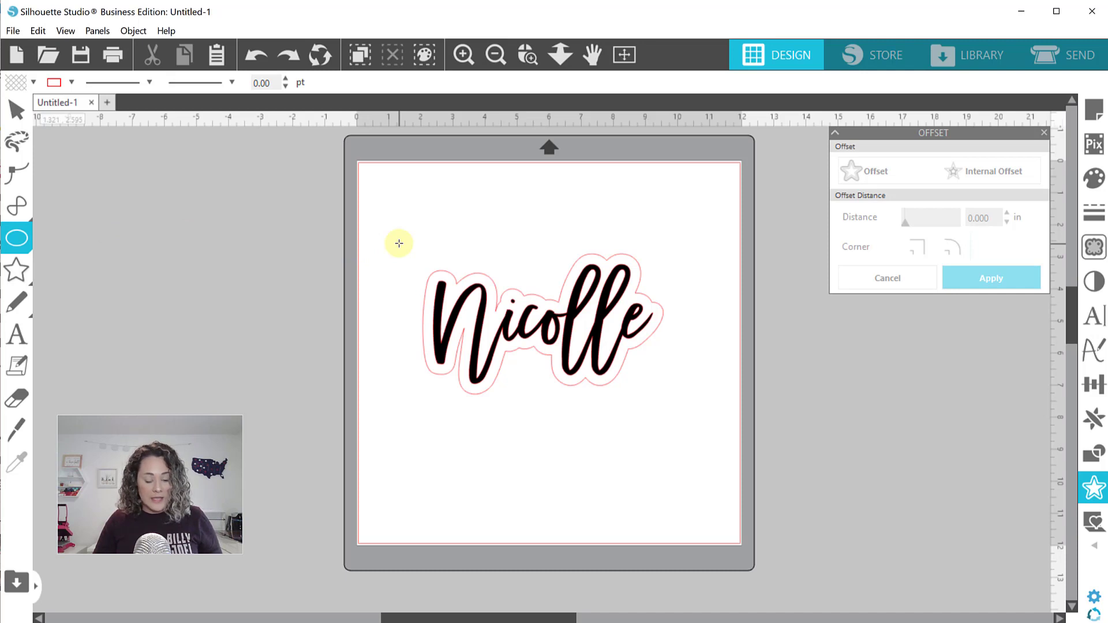
drag(398, 243, 425, 260)
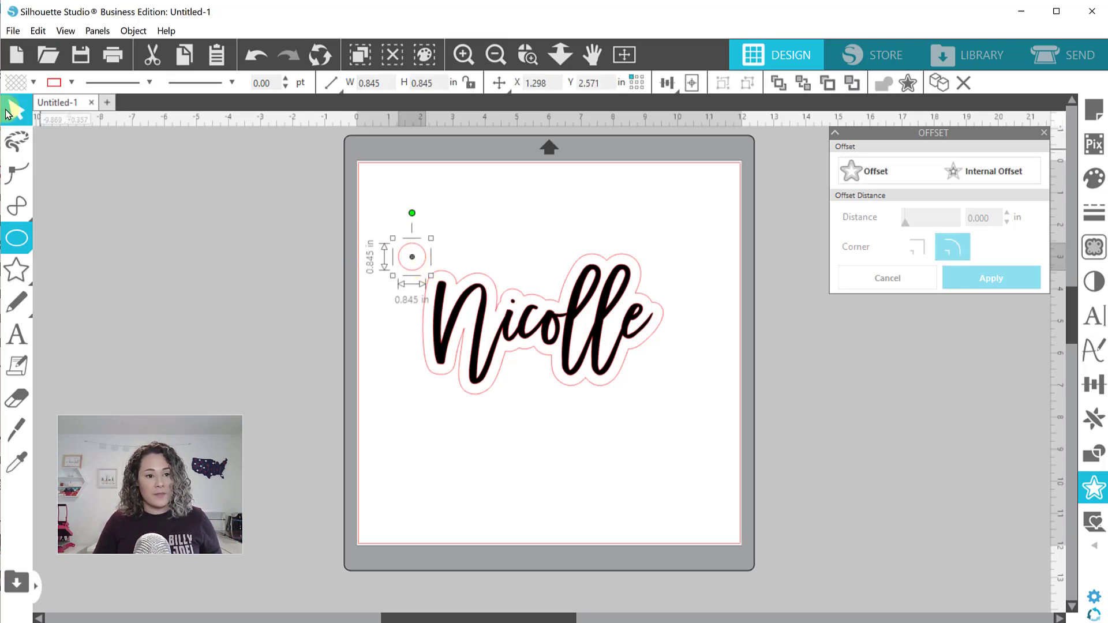
click(17, 110)
click(324, 186)
Step: Draw a freehand oval about 1.93 by 1.02 in above the circle and delete it
click(16, 237)
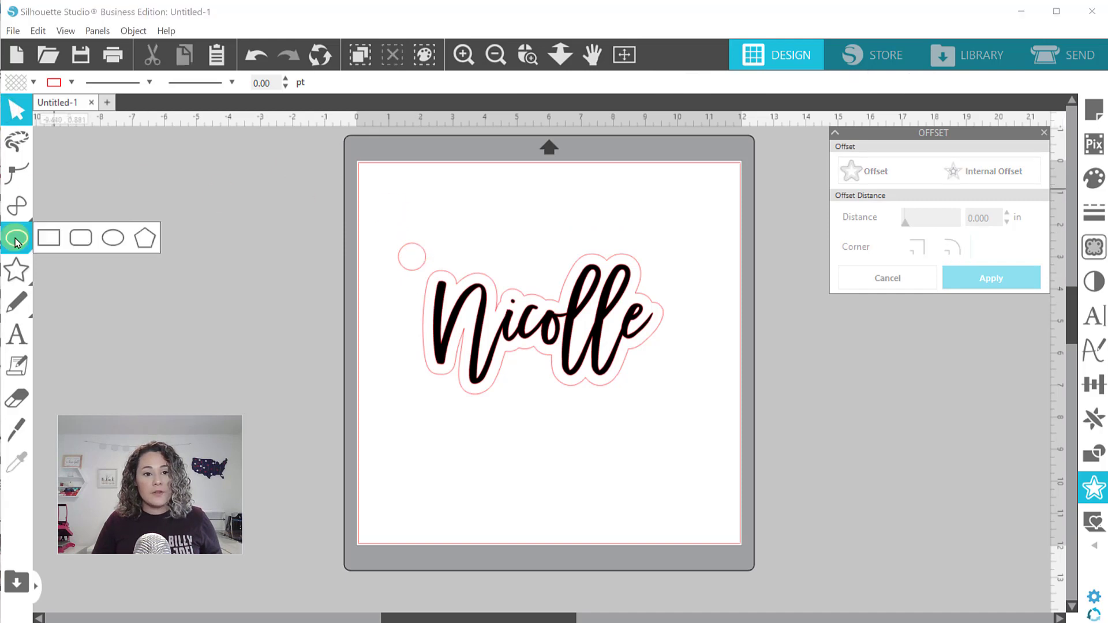
click(113, 237)
drag(418, 171, 483, 216)
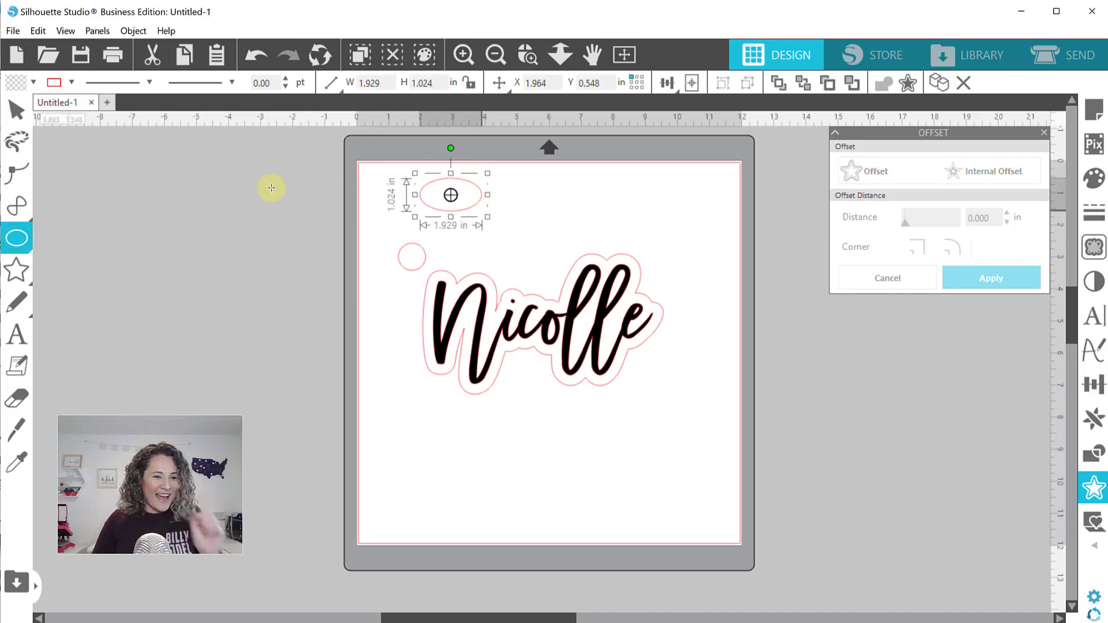
click(6, 110)
click(319, 185)
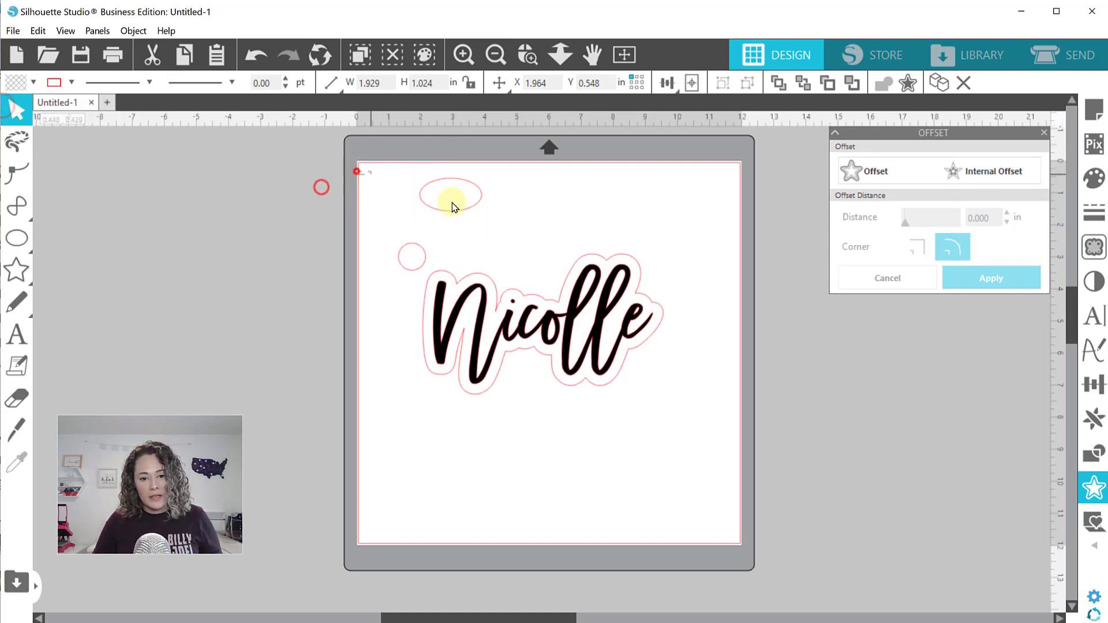
click(450, 195)
key(Delete)
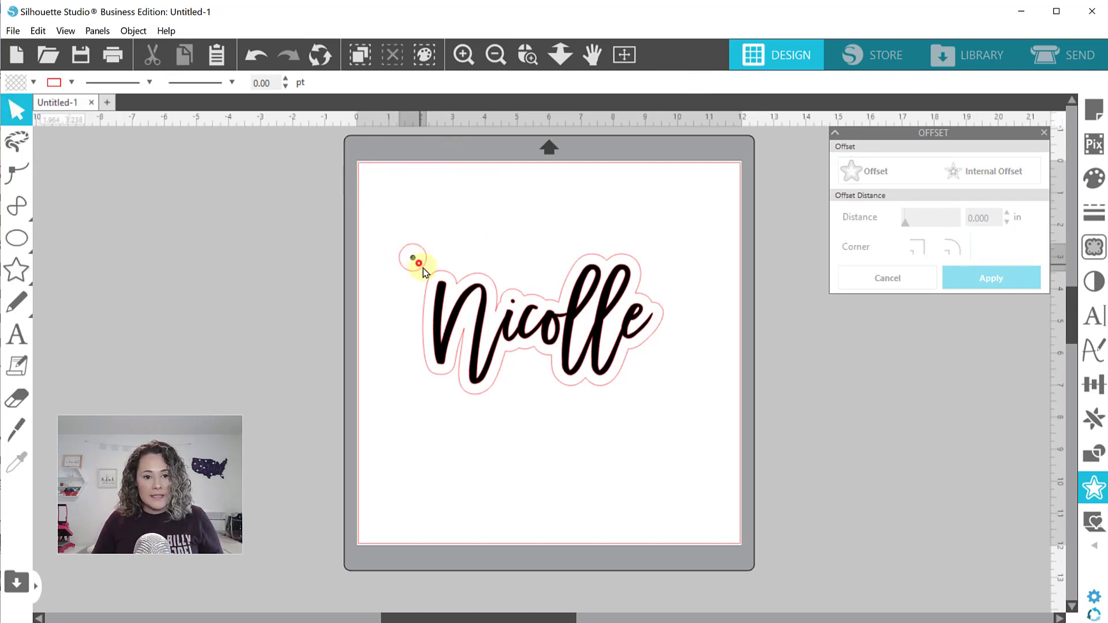
Step: Move the circle so that it overlaps the upper-left corner of the name's offset outline
drag(418, 257, 434, 279)
click(465, 247)
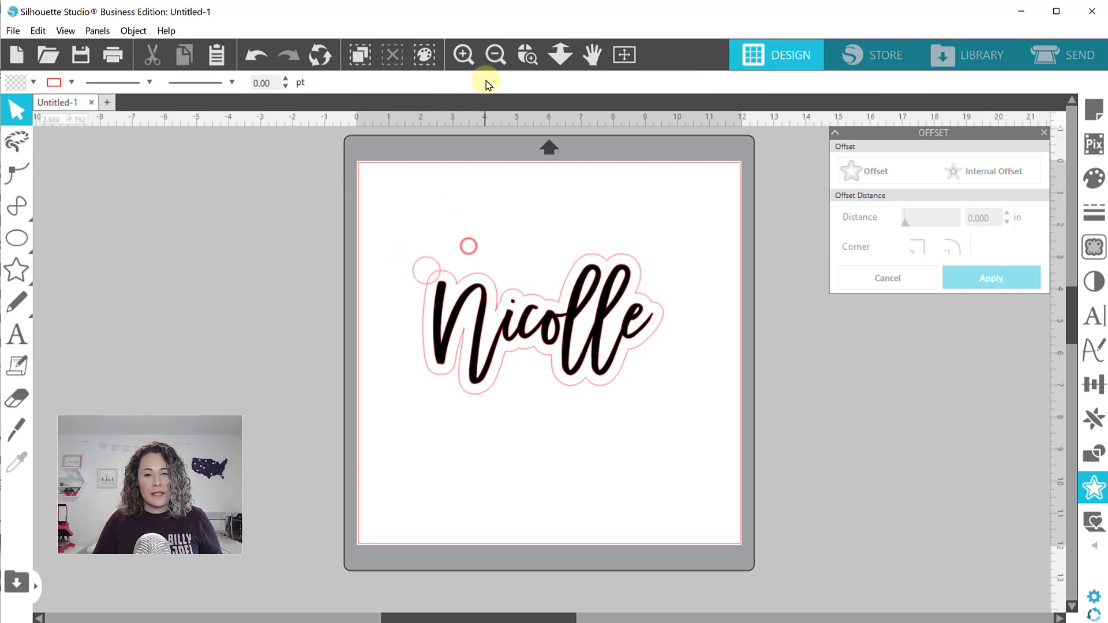
click(526, 54)
drag(404, 241, 520, 343)
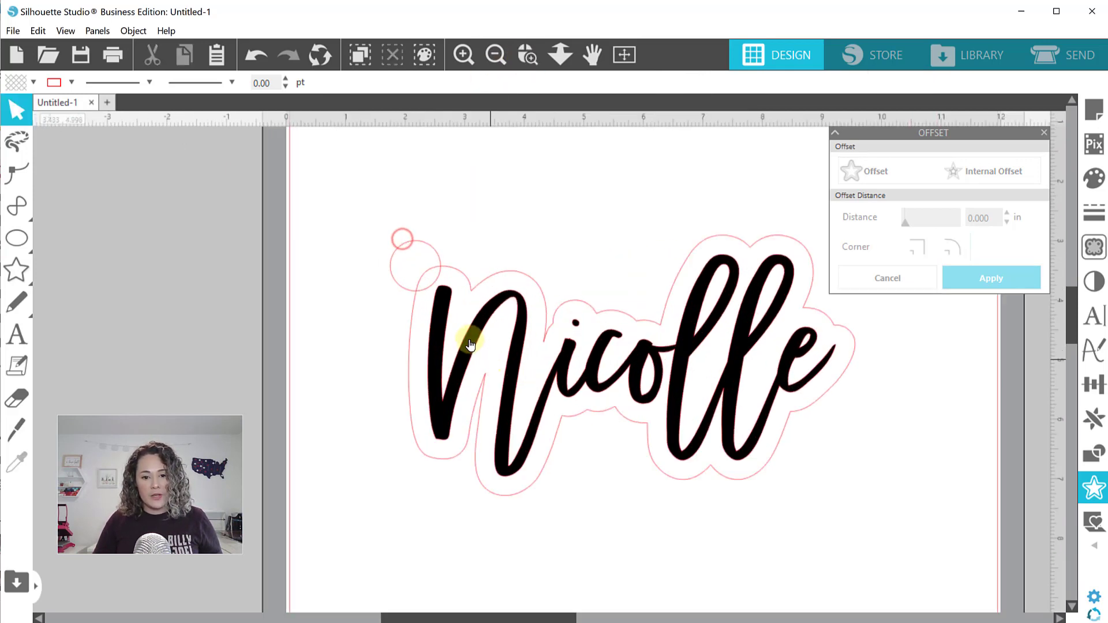
drag(416, 325, 418, 326)
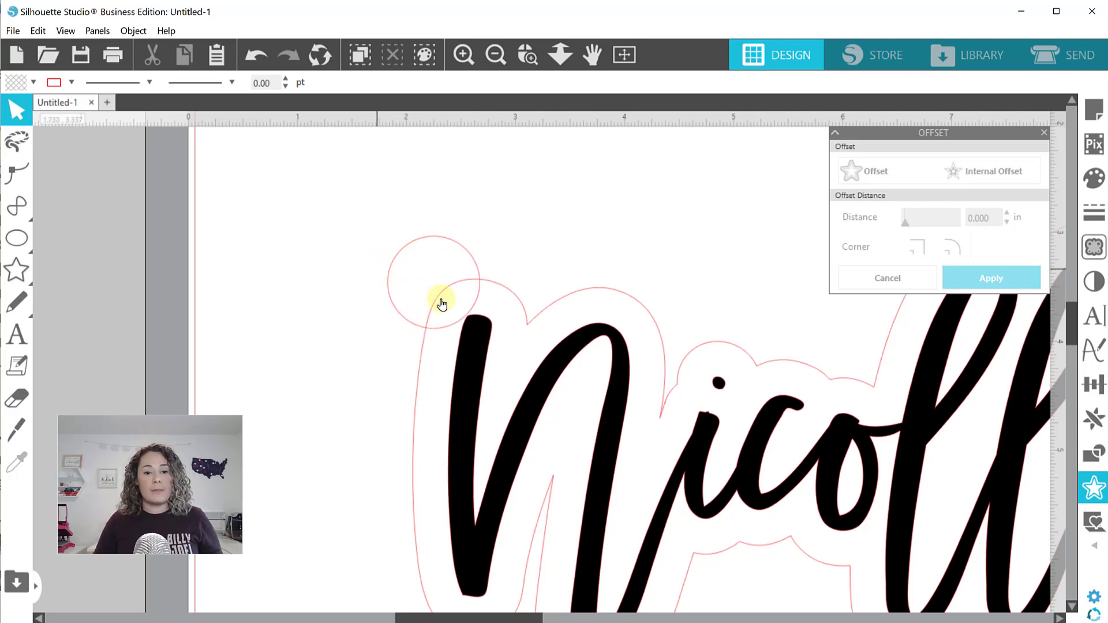
Step: Draw a small perfect circle about 0.25 in across in the blank area beside the larger circle
drag(16, 237, 113, 239)
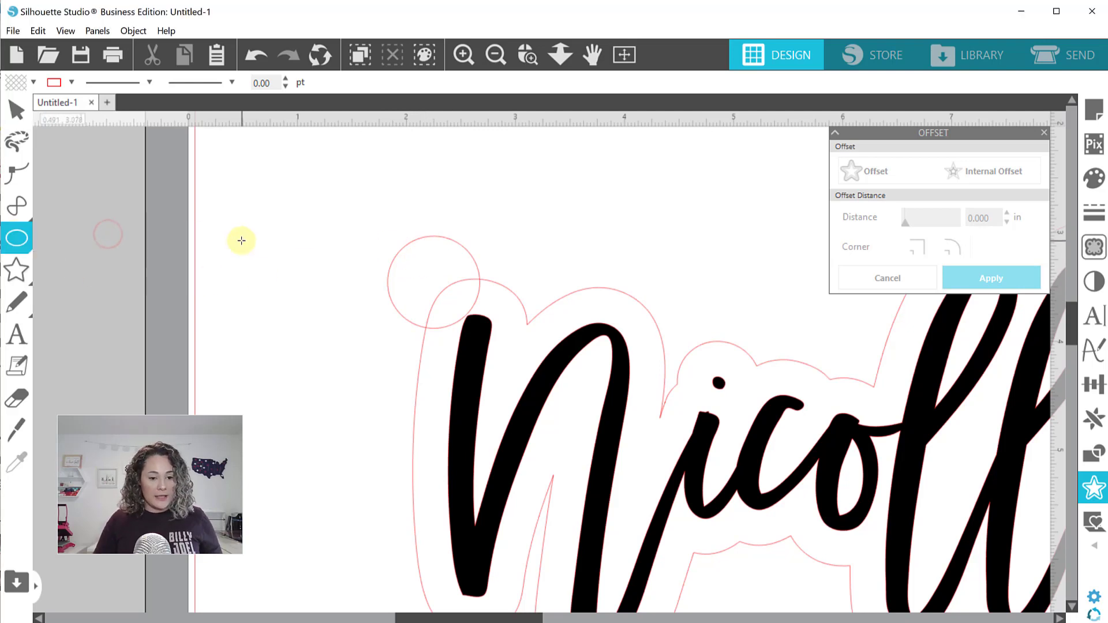
drag(242, 240, 304, 258)
click(16, 109)
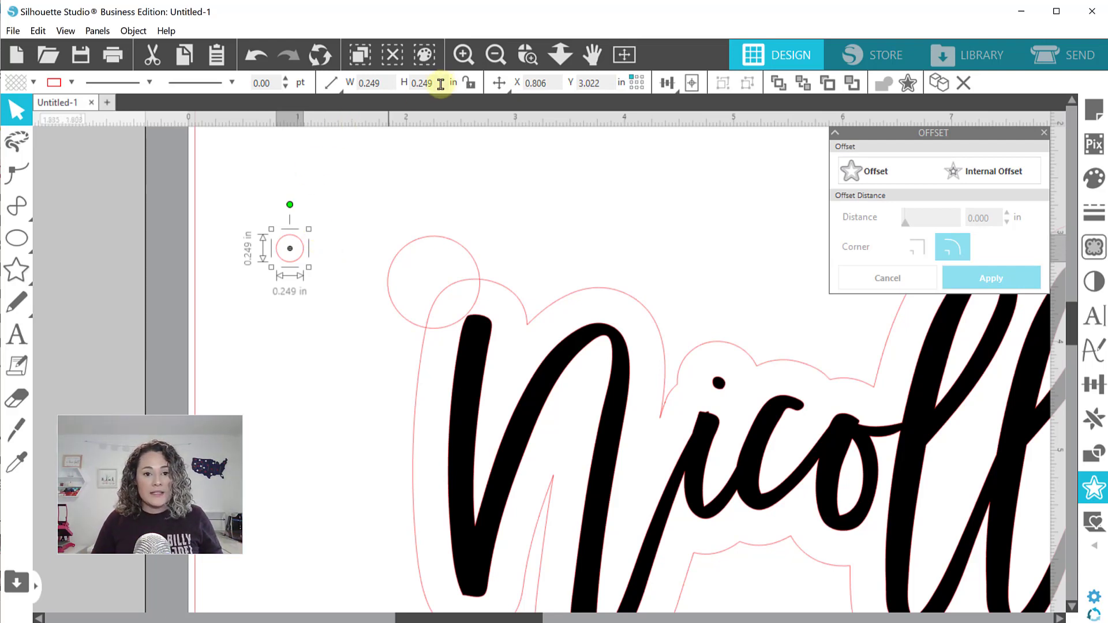
Step: Lock the small circle's aspect ratio and set its width to 0.125 in
click(470, 83)
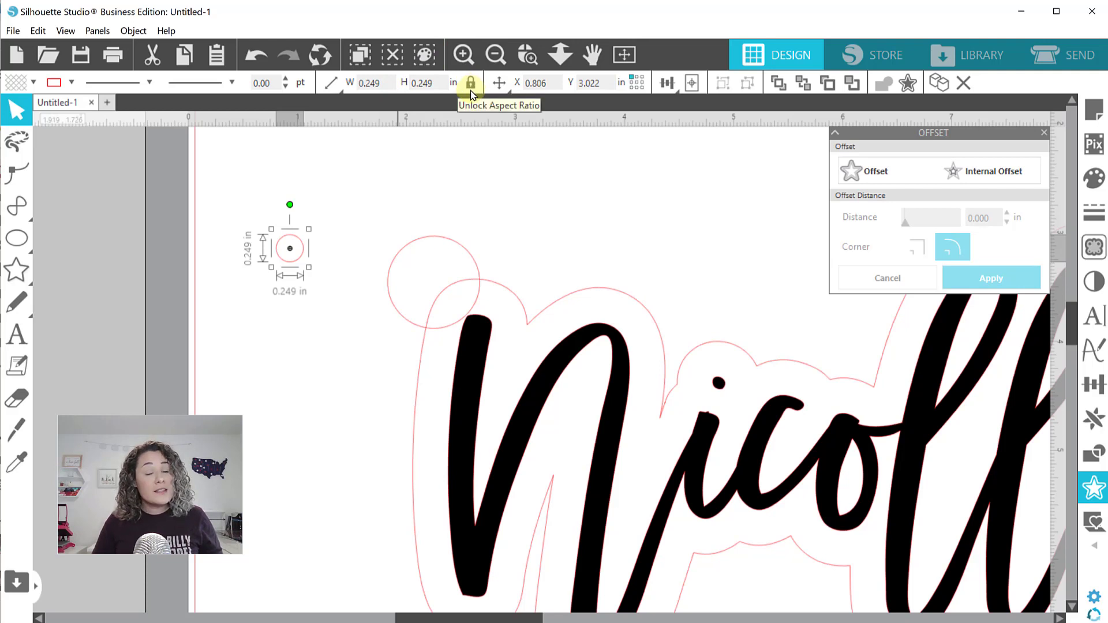
click(372, 83)
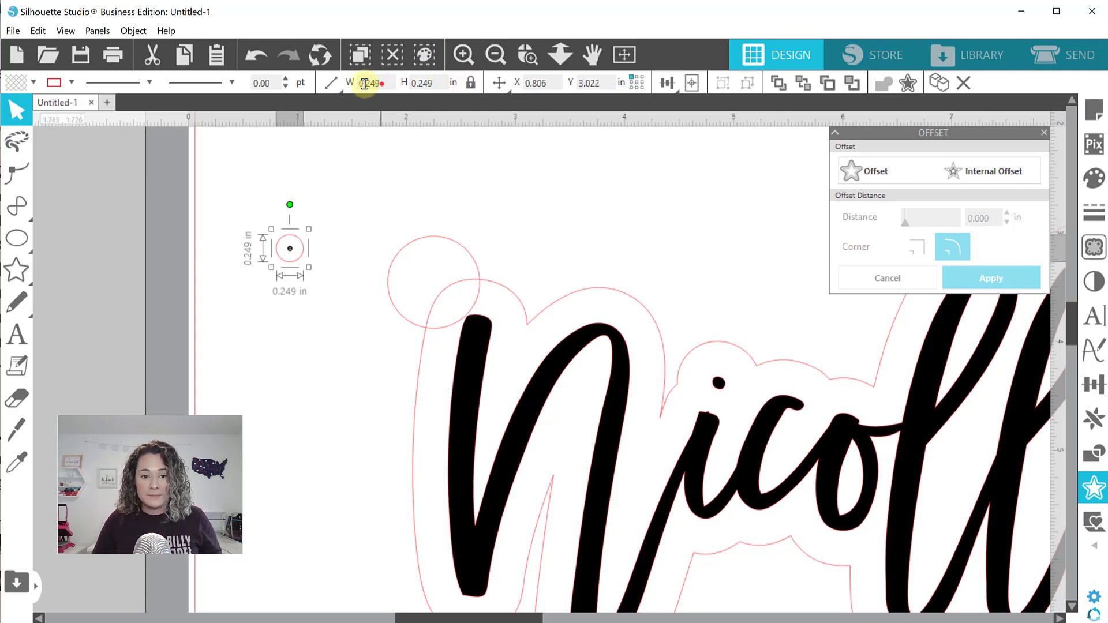
mouse_move(325, 88)
key(BackSpace)
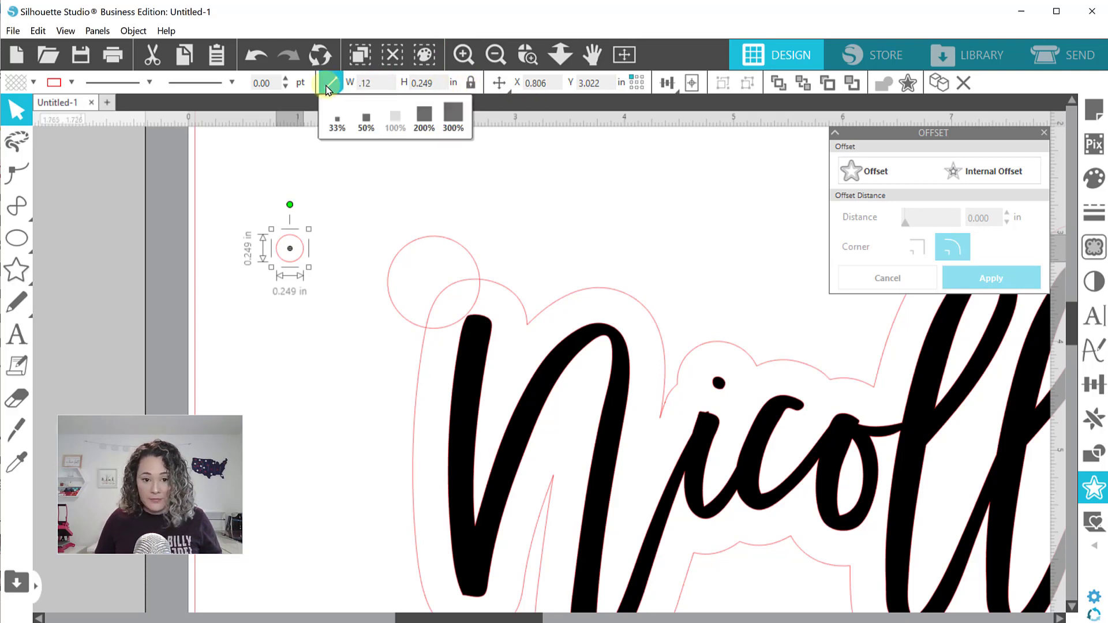
key(Return)
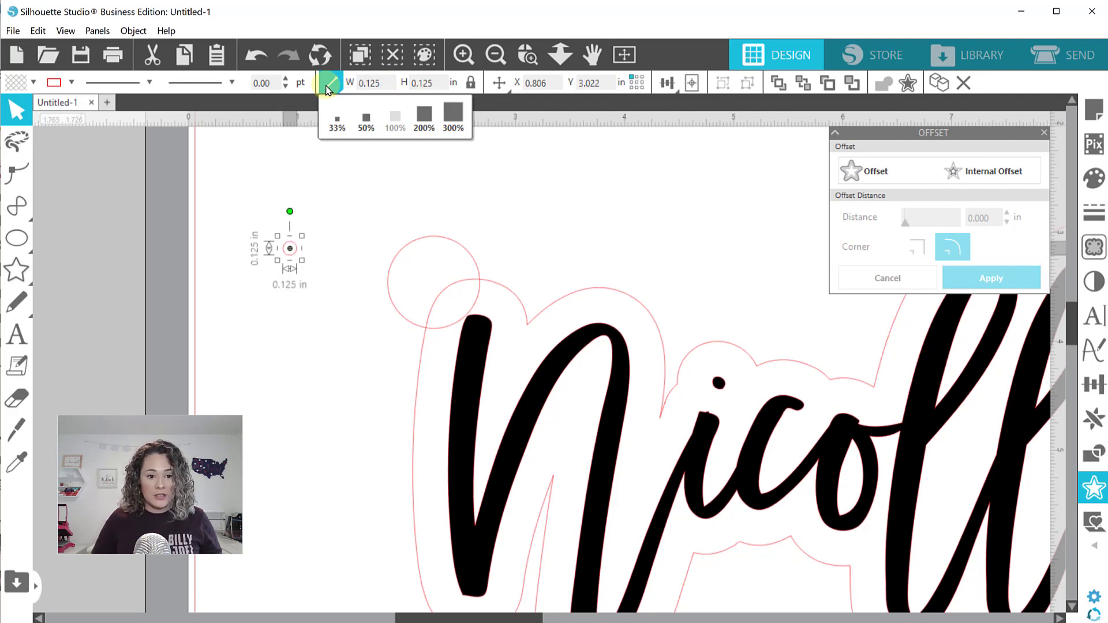
click(311, 164)
Step: Move the small circle into the larger circle and back out to the blank area beside it
drag(287, 252, 431, 280)
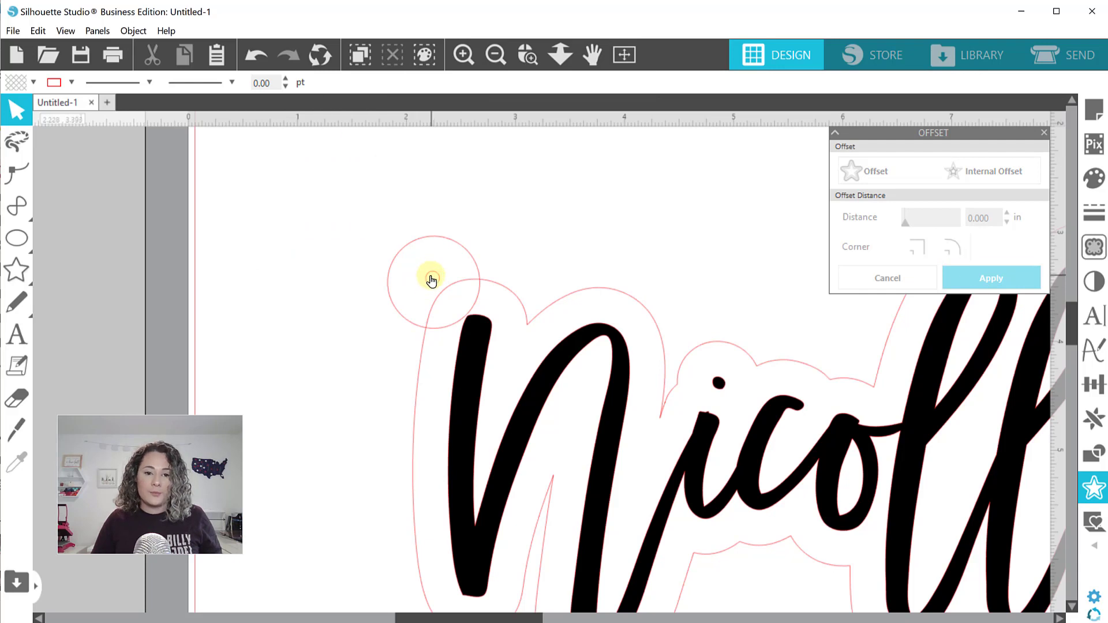
click(431, 281)
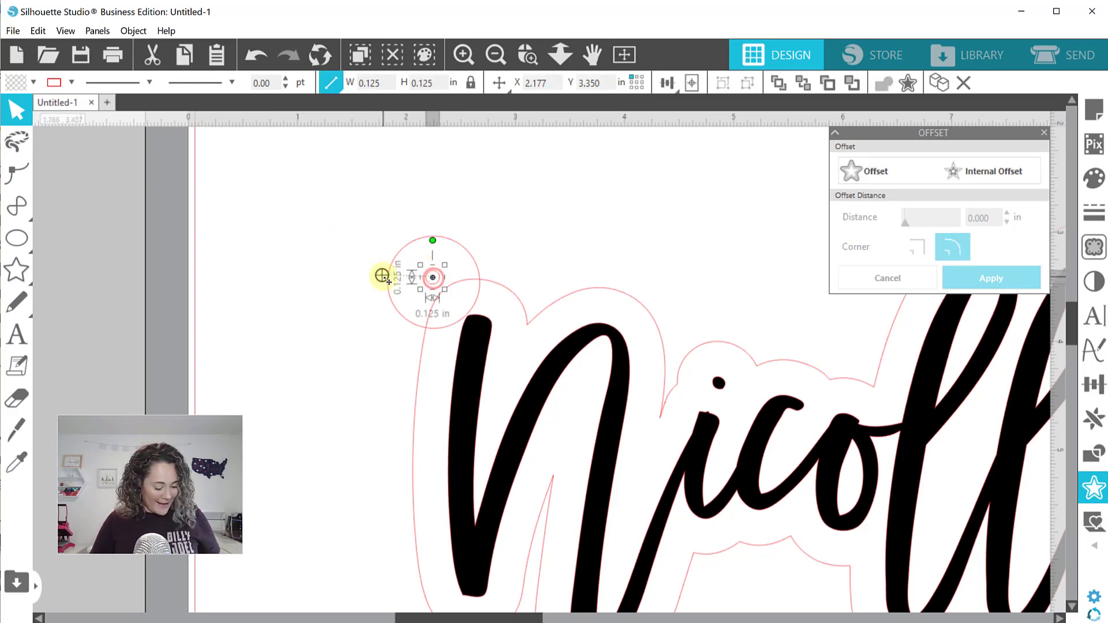
drag(389, 275, 389, 231)
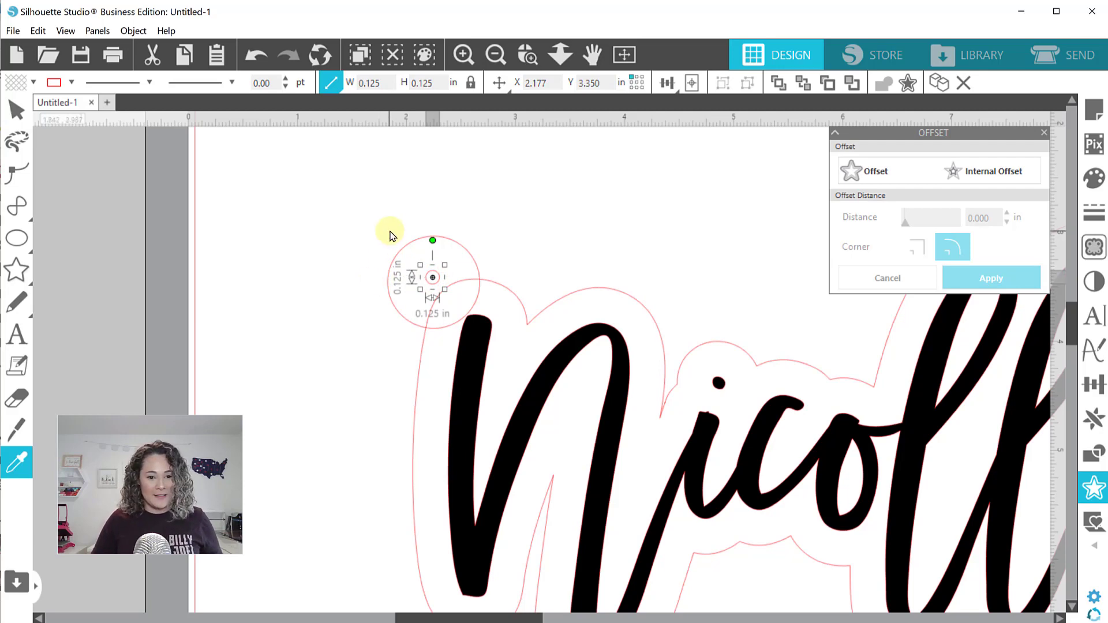
click(419, 283)
drag(419, 283, 279, 240)
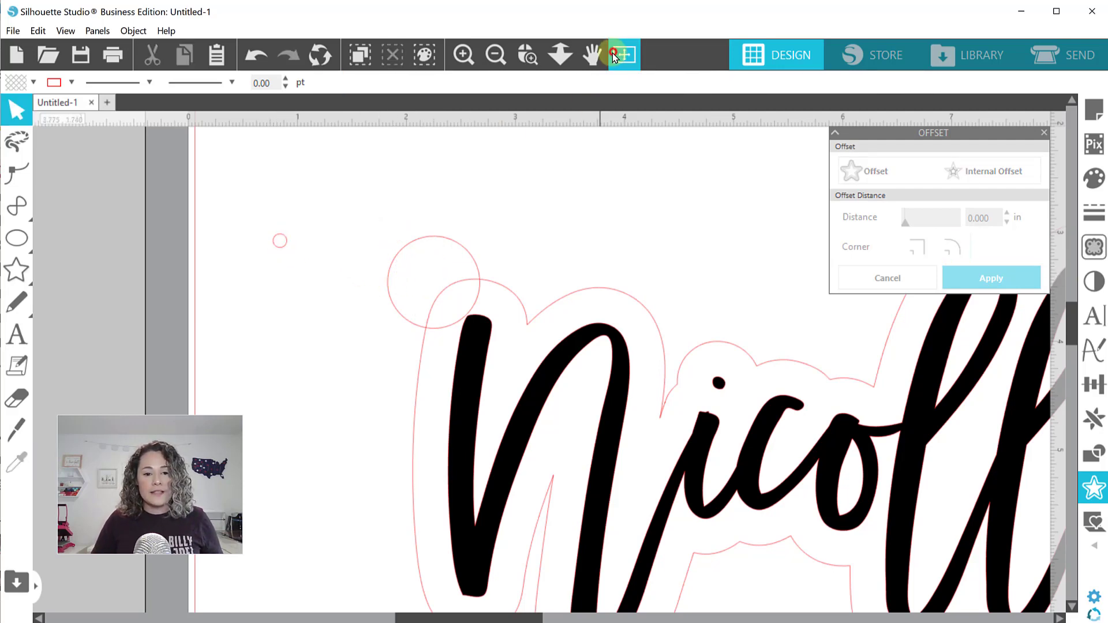
Step: Scale the name, its offset outline and the larger circle together down to about 3.65 in wide
click(615, 54)
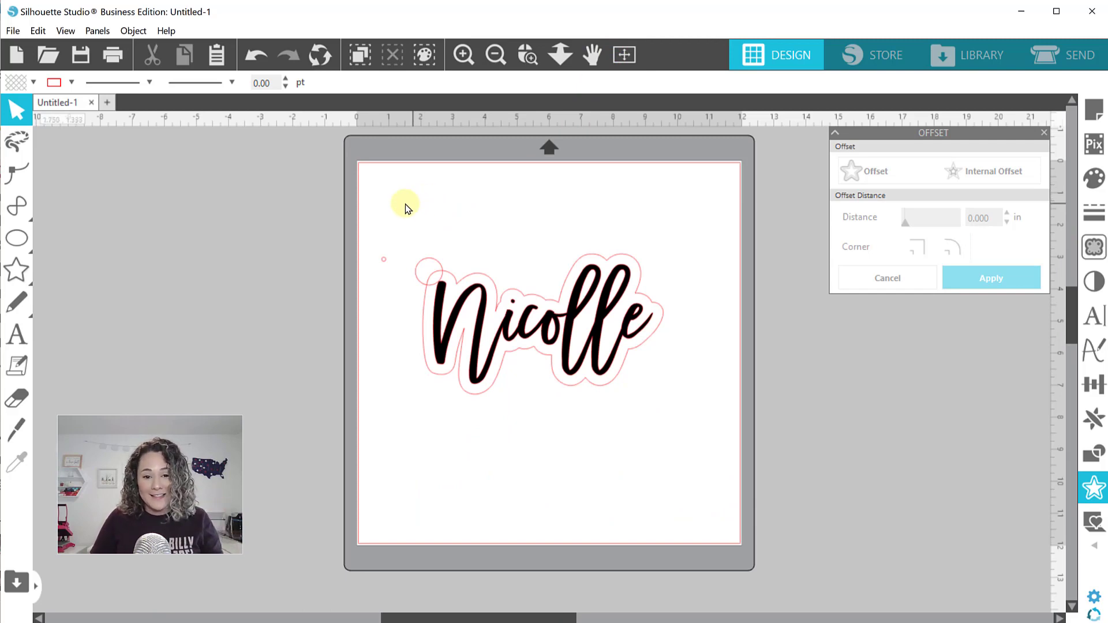
drag(408, 203, 660, 398)
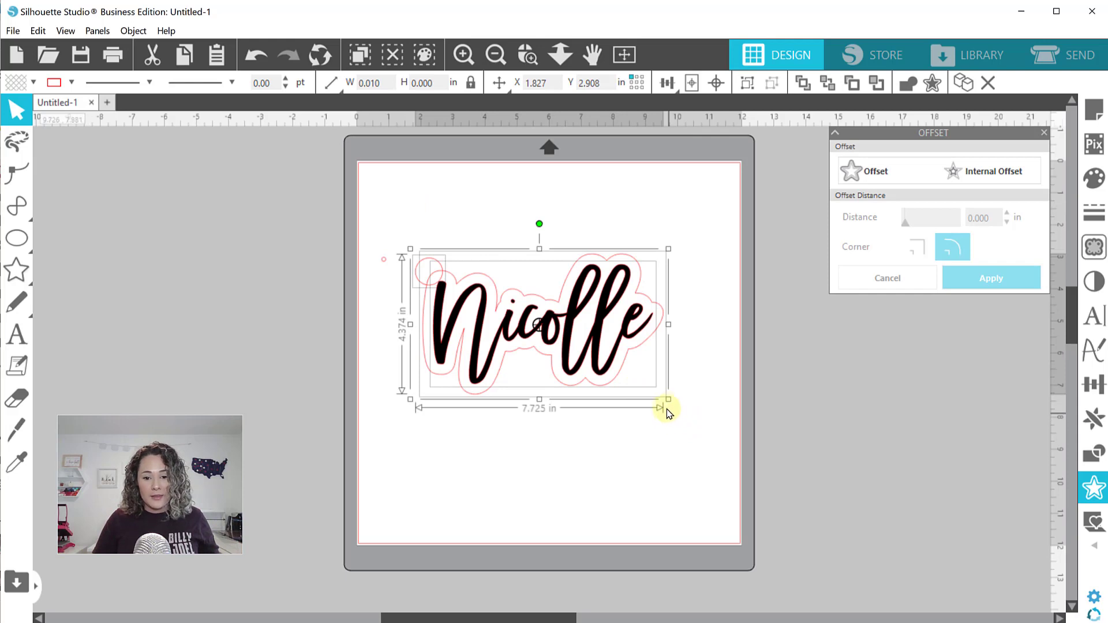
drag(667, 399, 533, 333)
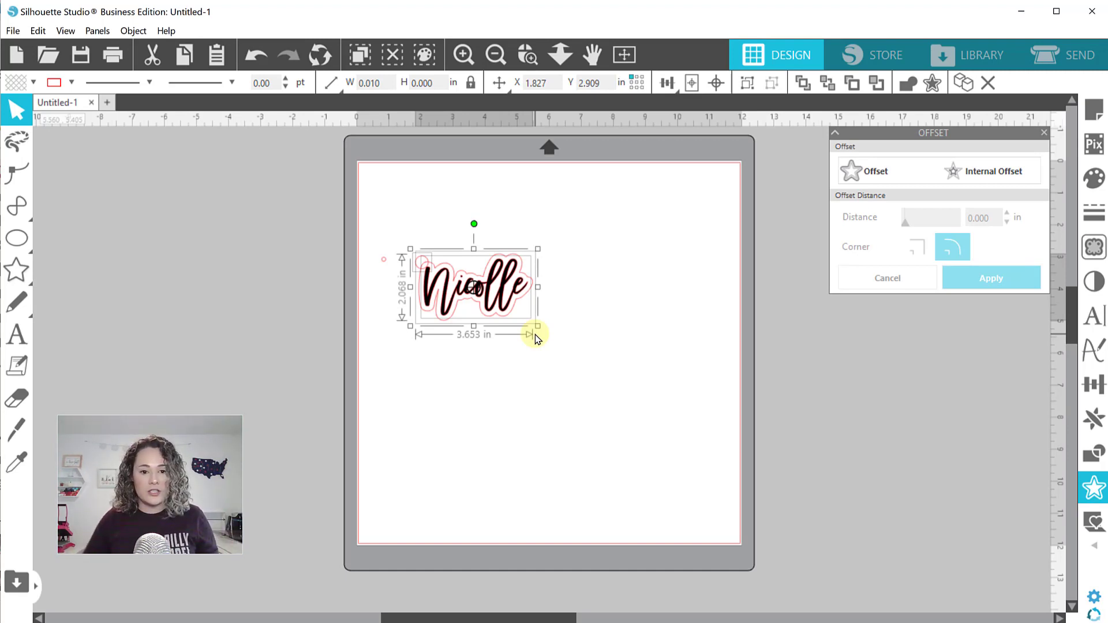
click(508, 406)
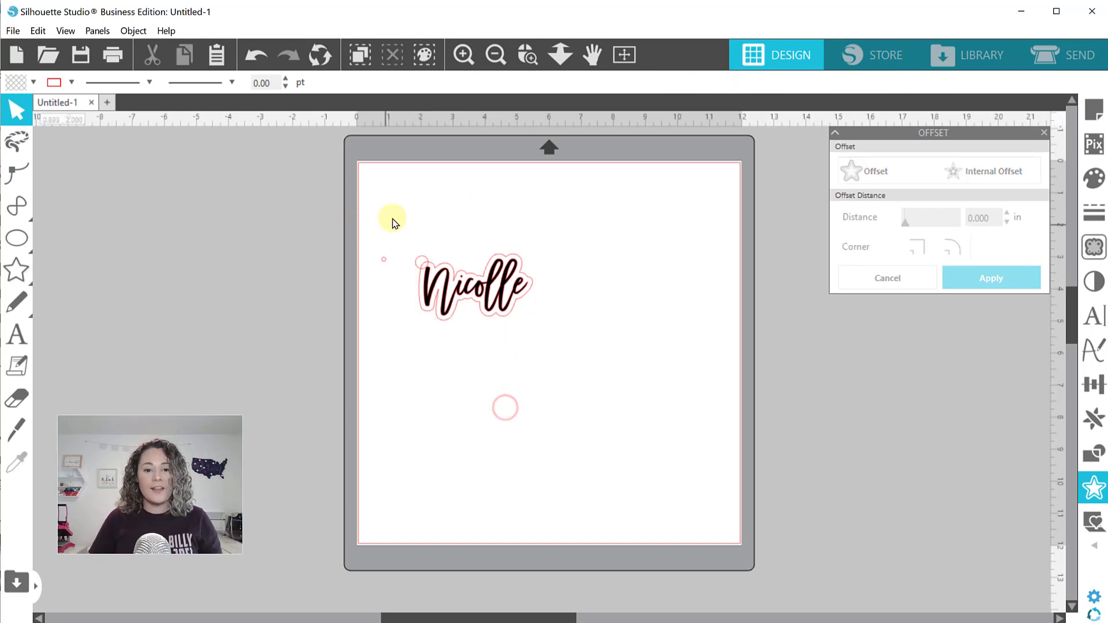
Step: Move the small 0.125 in circle inside the larger circle at the tag's upper-left corner
click(527, 55)
drag(350, 236, 472, 307)
click(457, 321)
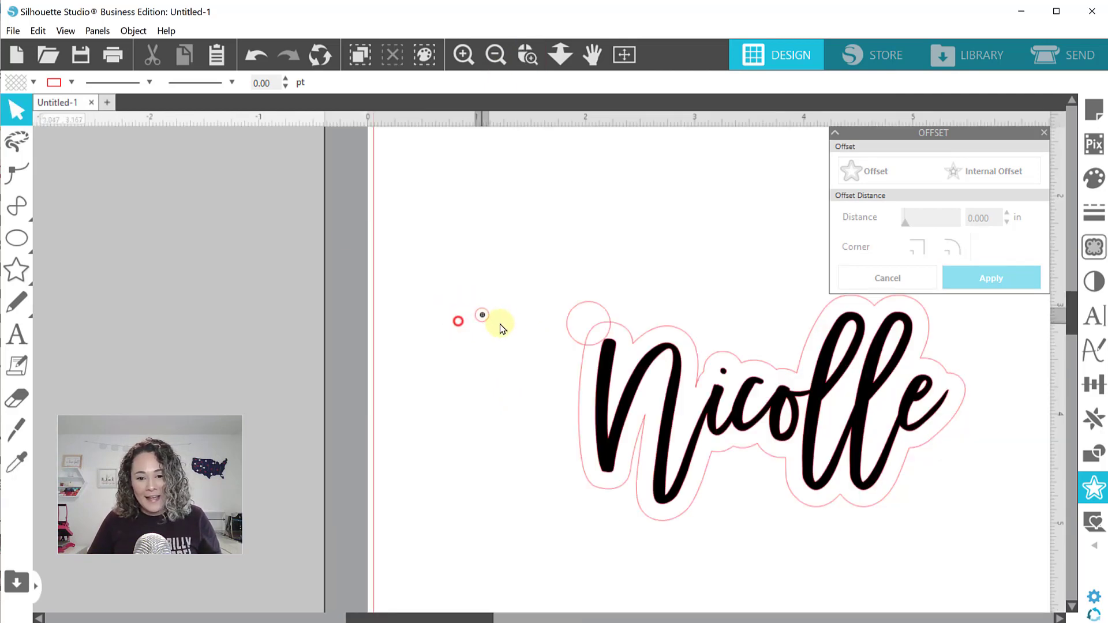
drag(580, 336, 589, 333)
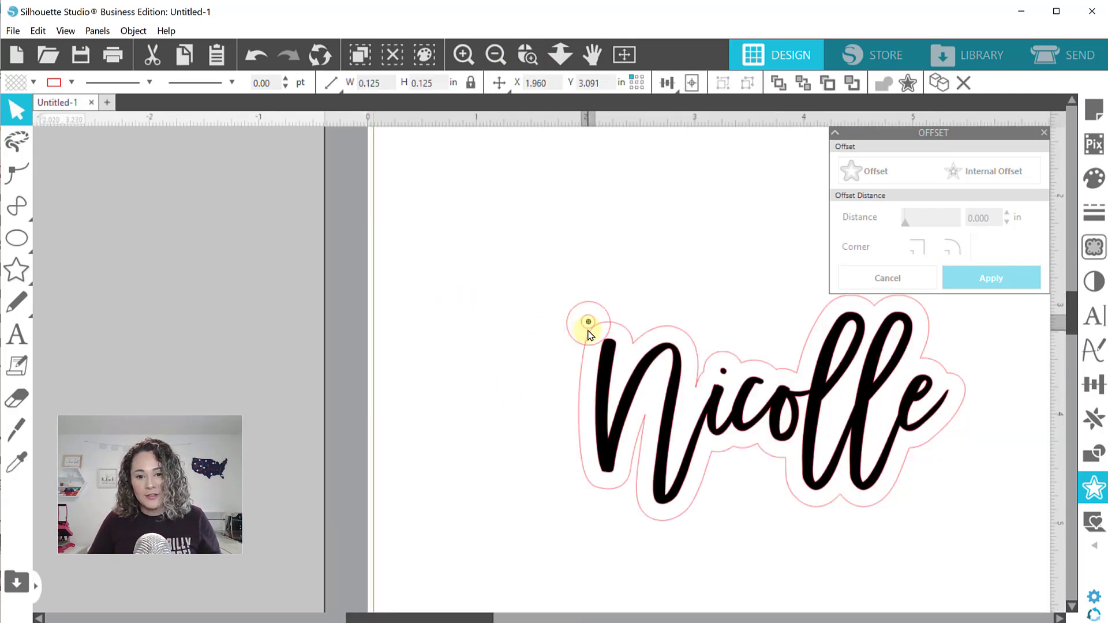
click(621, 237)
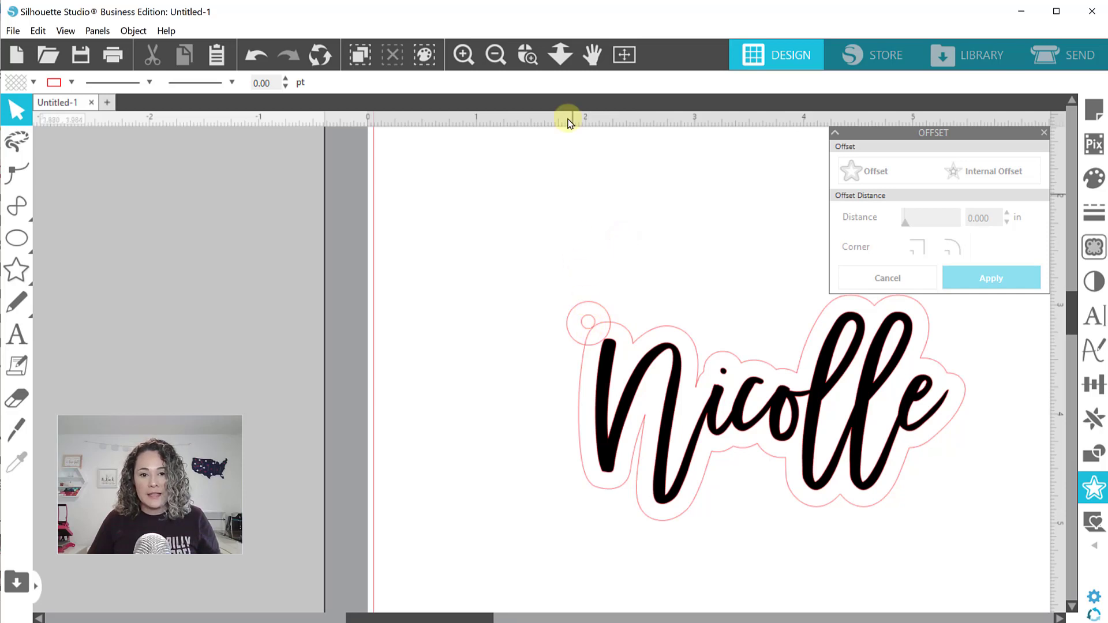
Step: Select the small and larger circles together and align their centers
drag(560, 279, 630, 360)
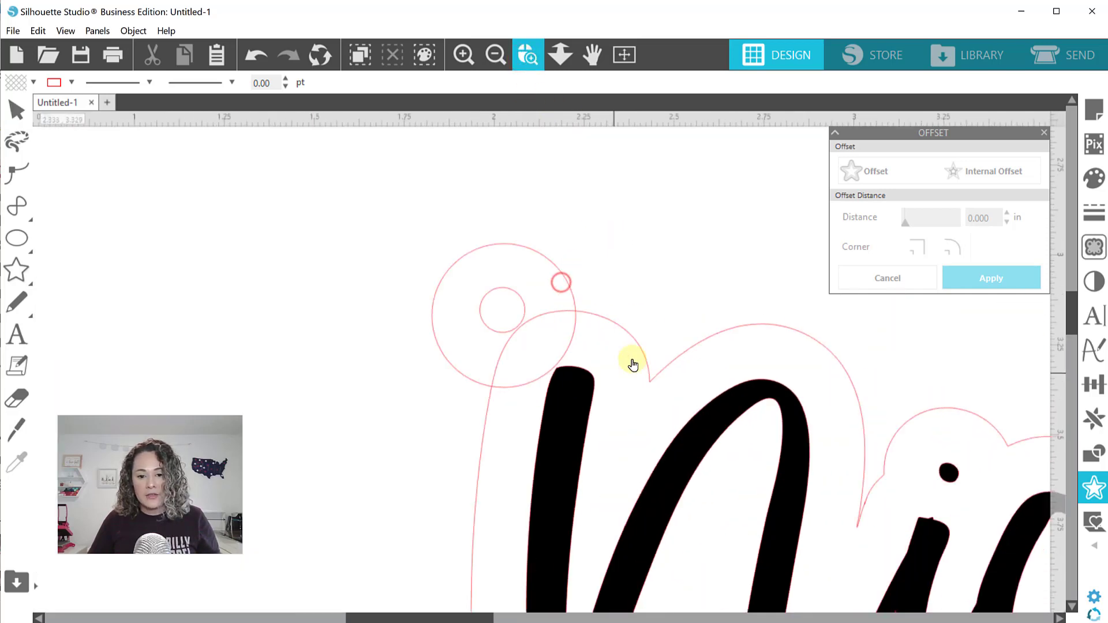
click(501, 314)
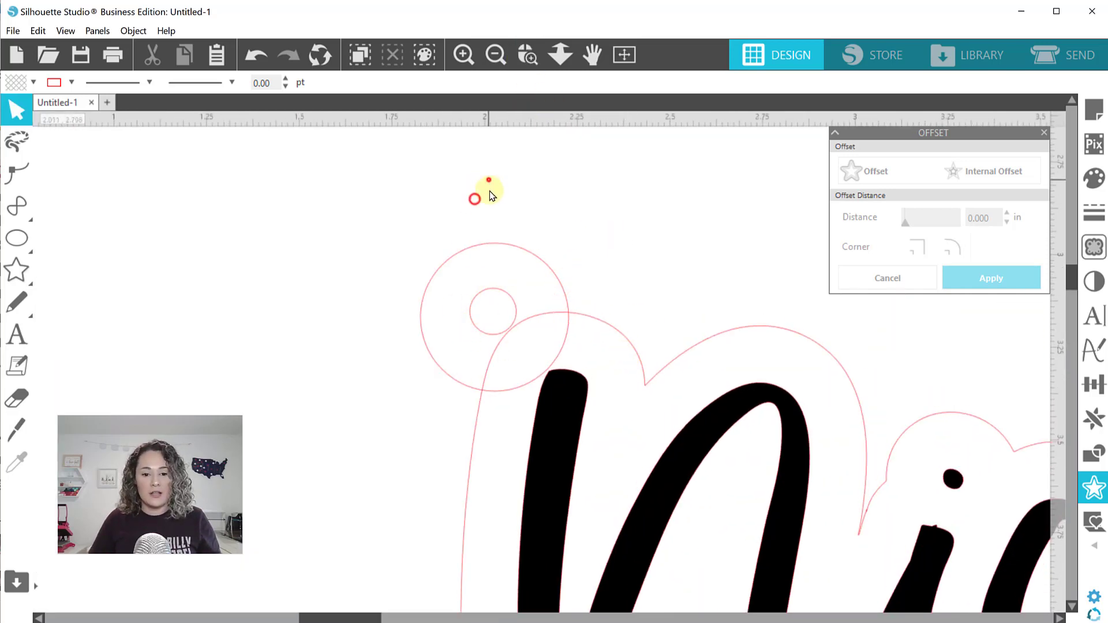
drag(488, 166, 498, 312)
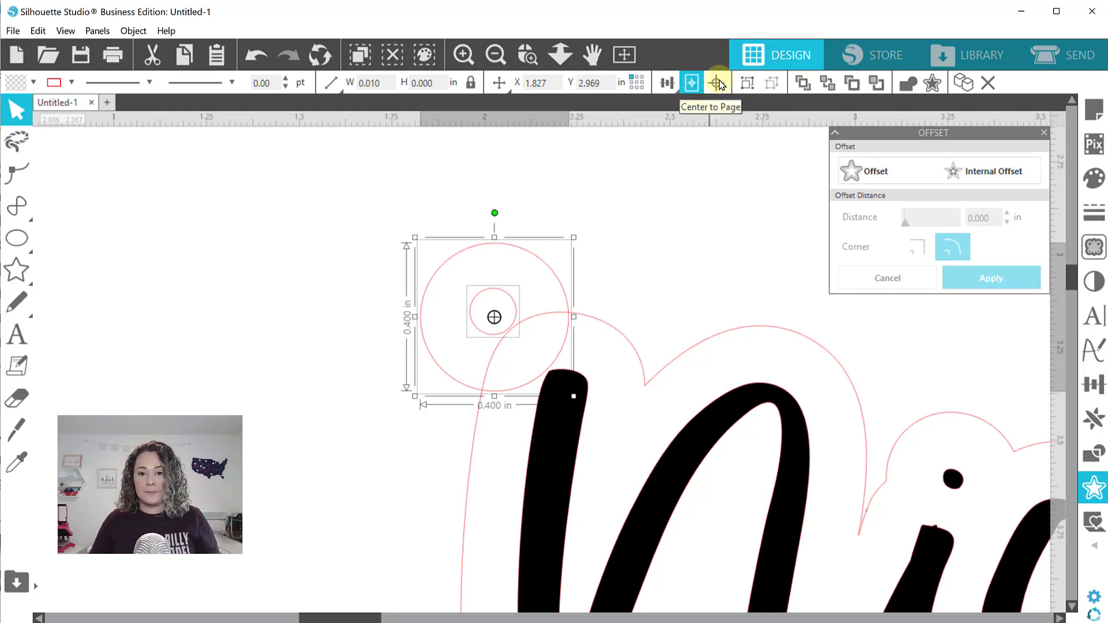
click(719, 81)
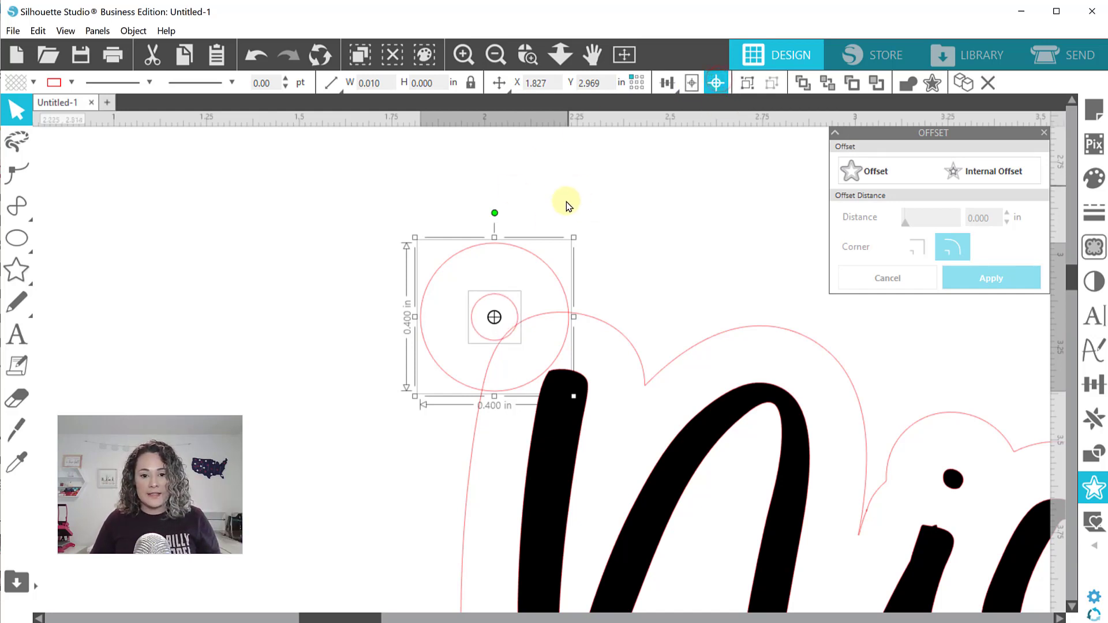
click(627, 210)
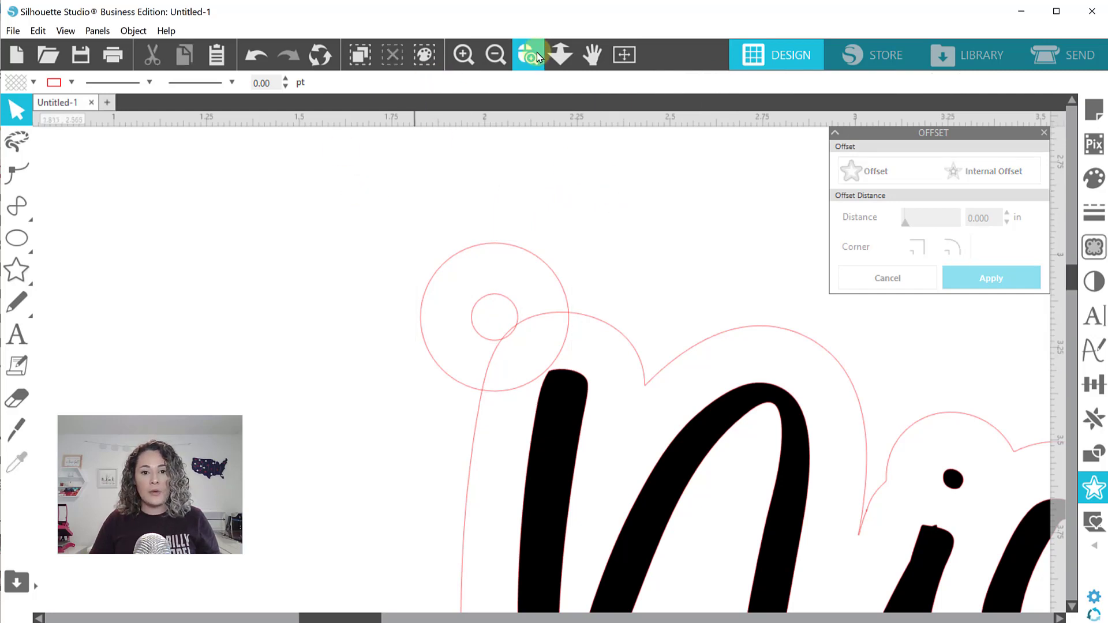
Step: Weld the larger circle to the name's offset outline
click(500, 54)
click(500, 55)
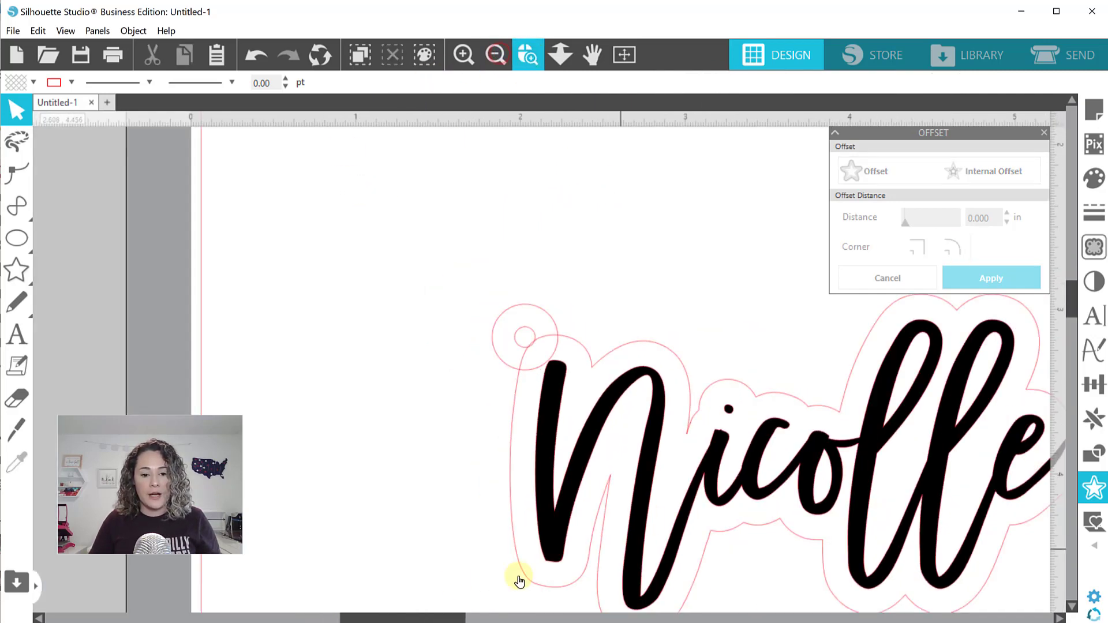
drag(438, 618, 468, 616)
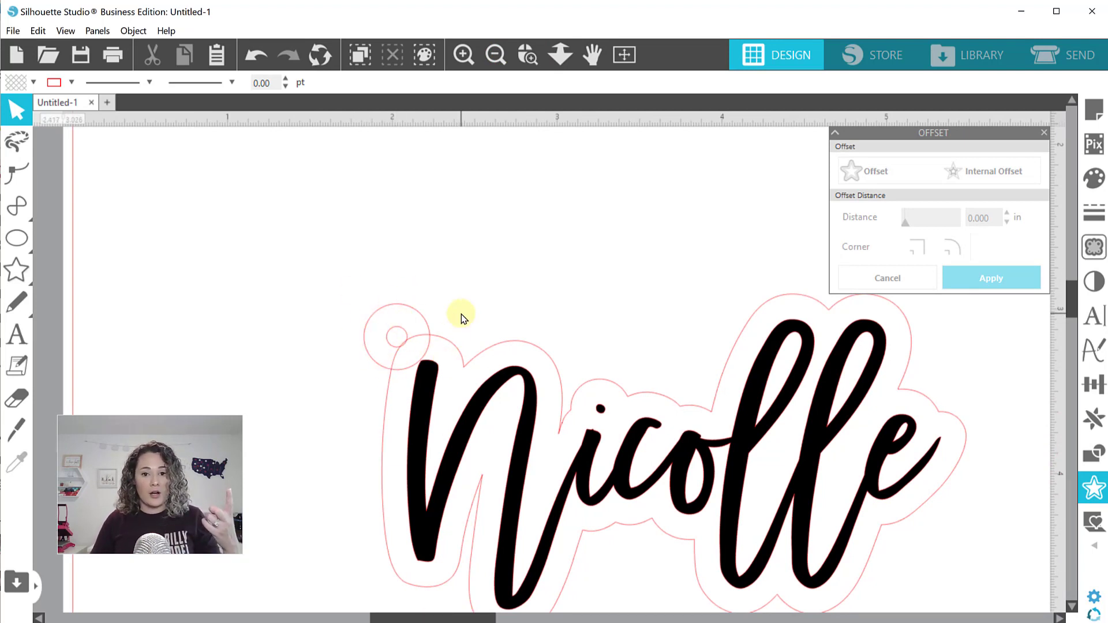
click(426, 313)
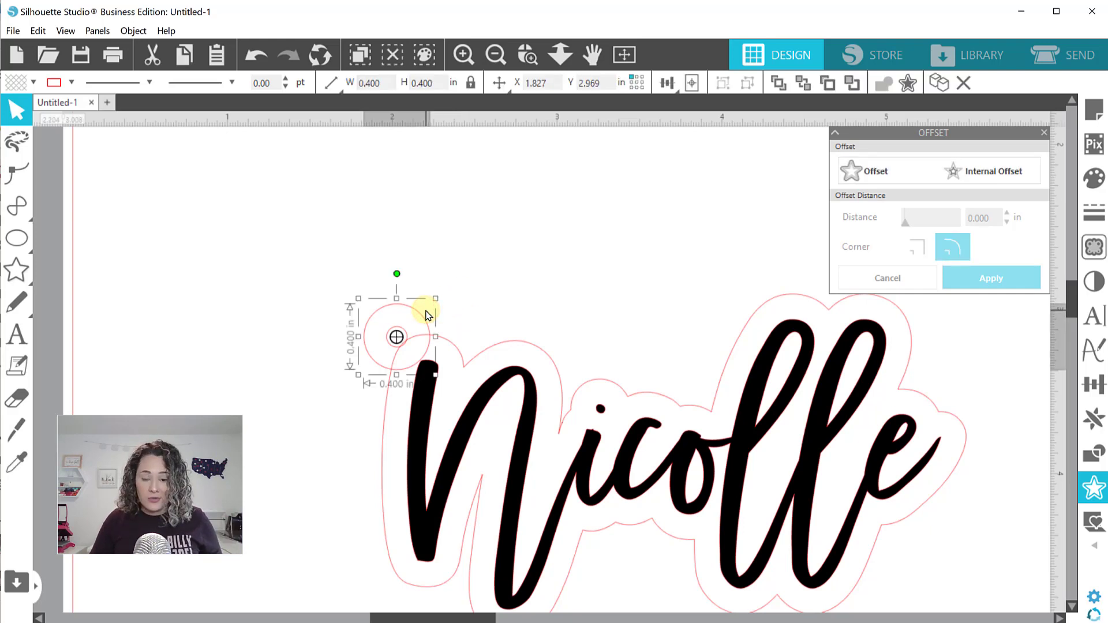
click(537, 337)
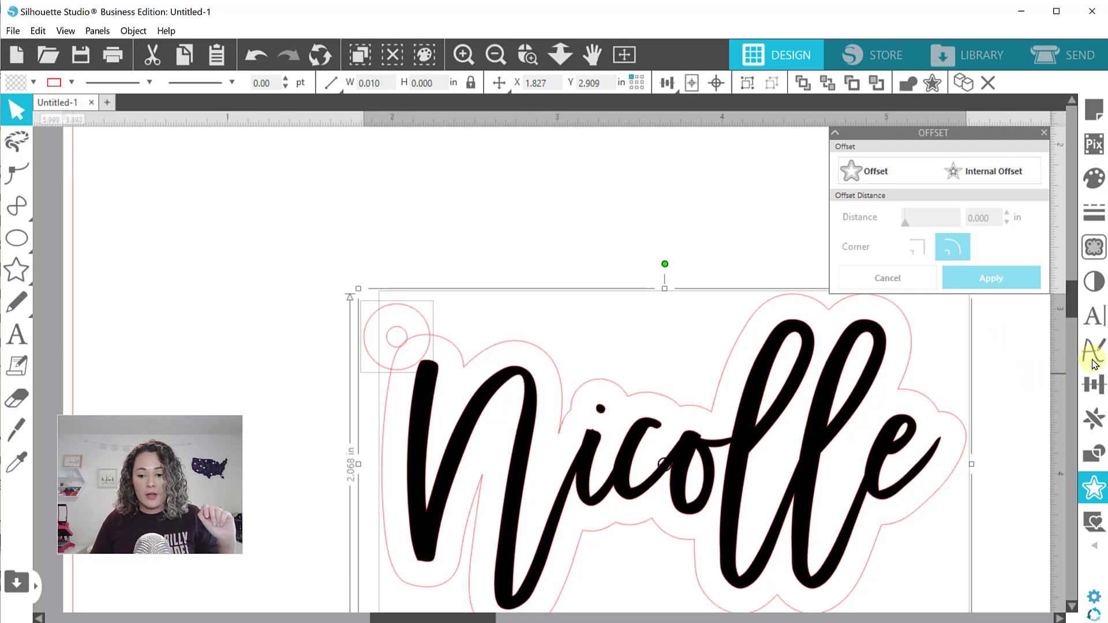
click(1094, 457)
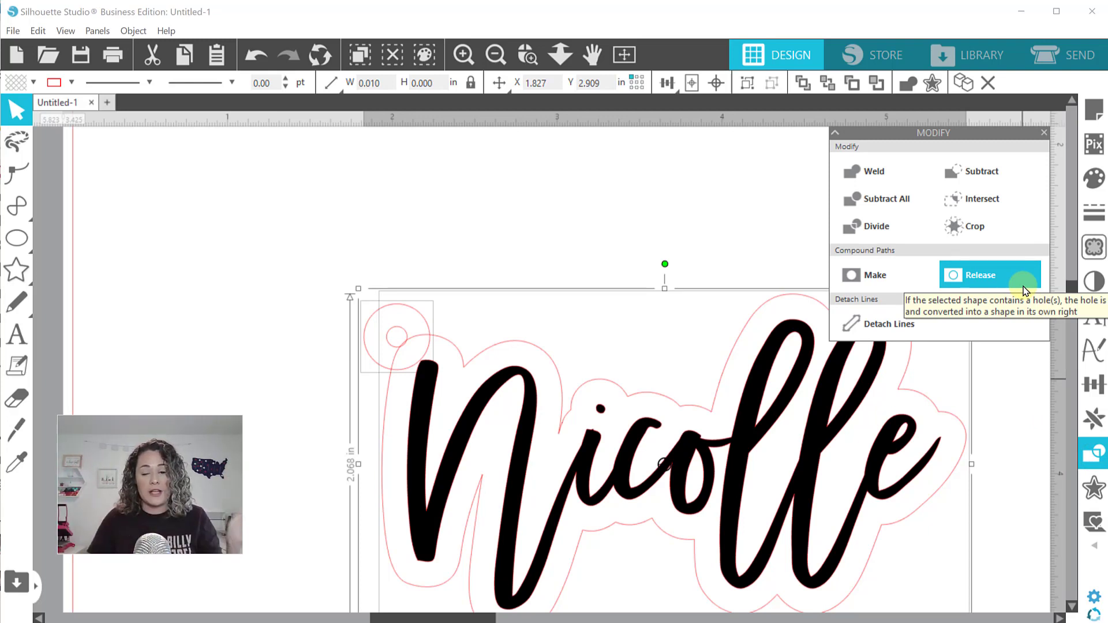
click(874, 173)
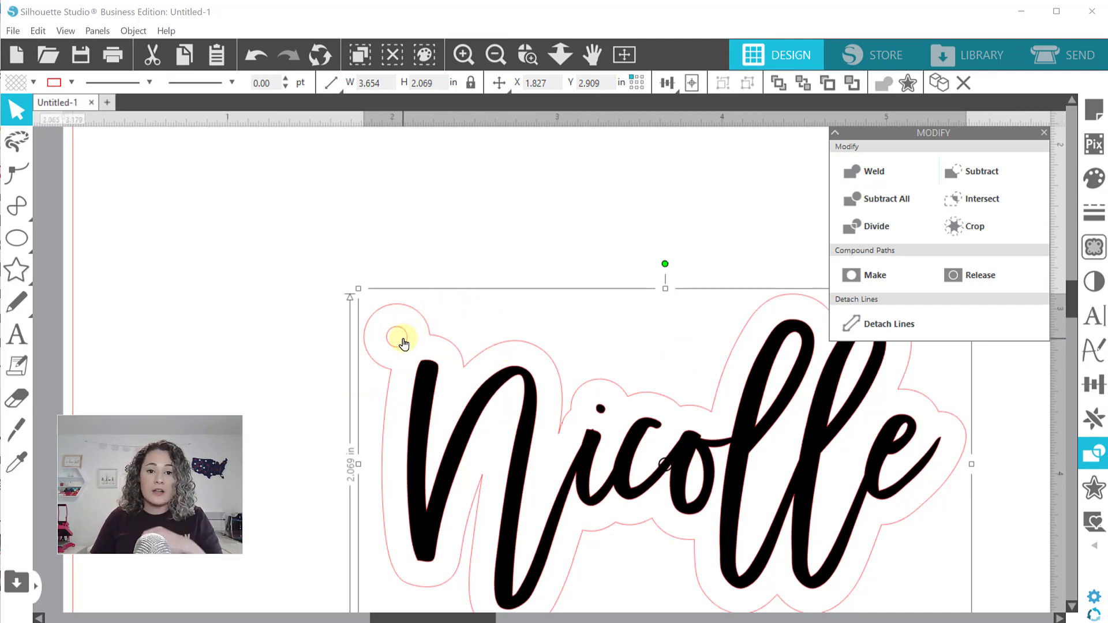
Step: Subtract the small circle from the welded outline to cut a hole in the tag's loop
click(369, 231)
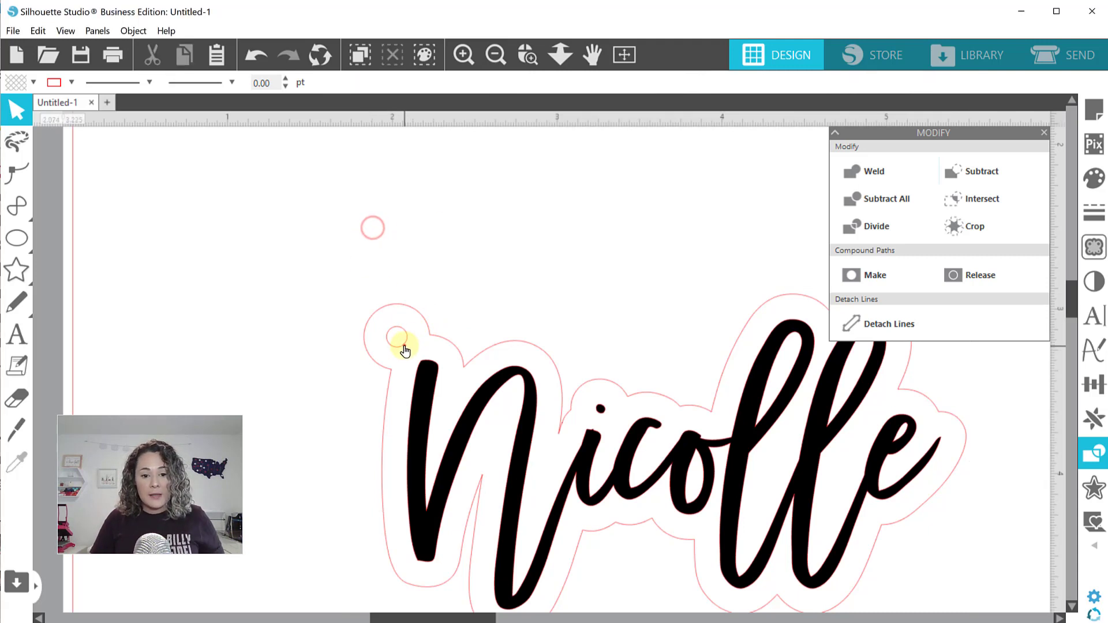
click(404, 346)
key(e)
key(Escape)
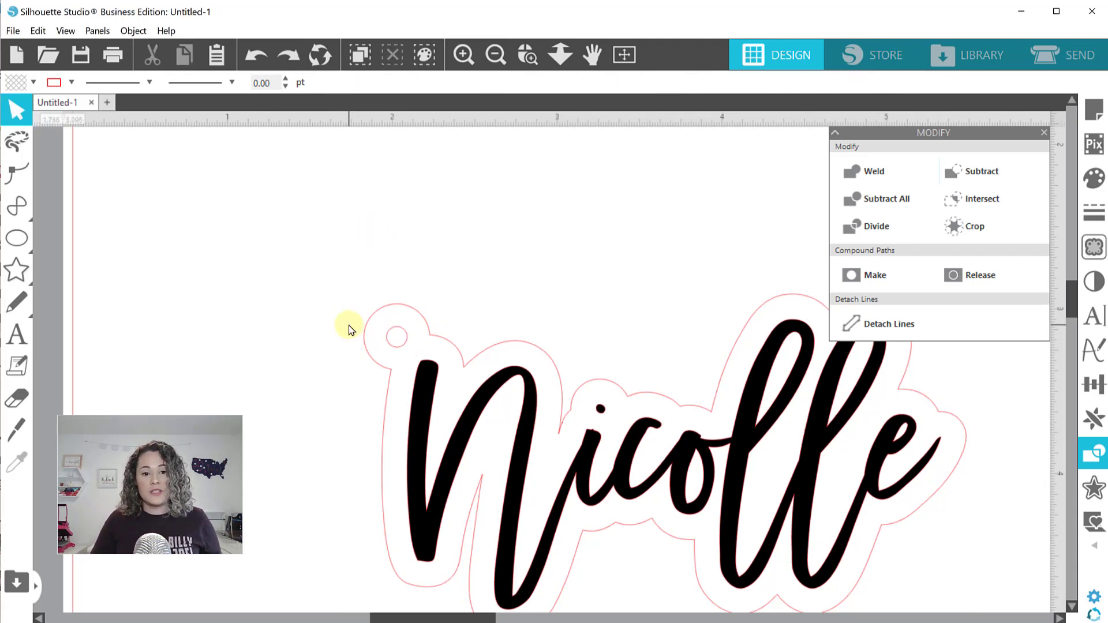
click(402, 340)
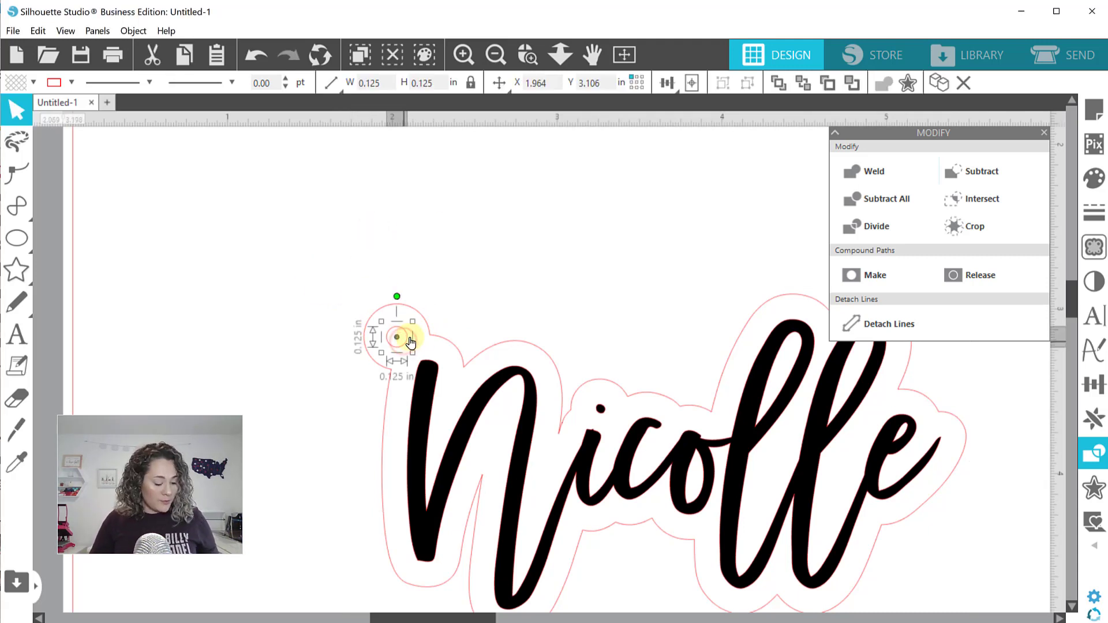
click(455, 335)
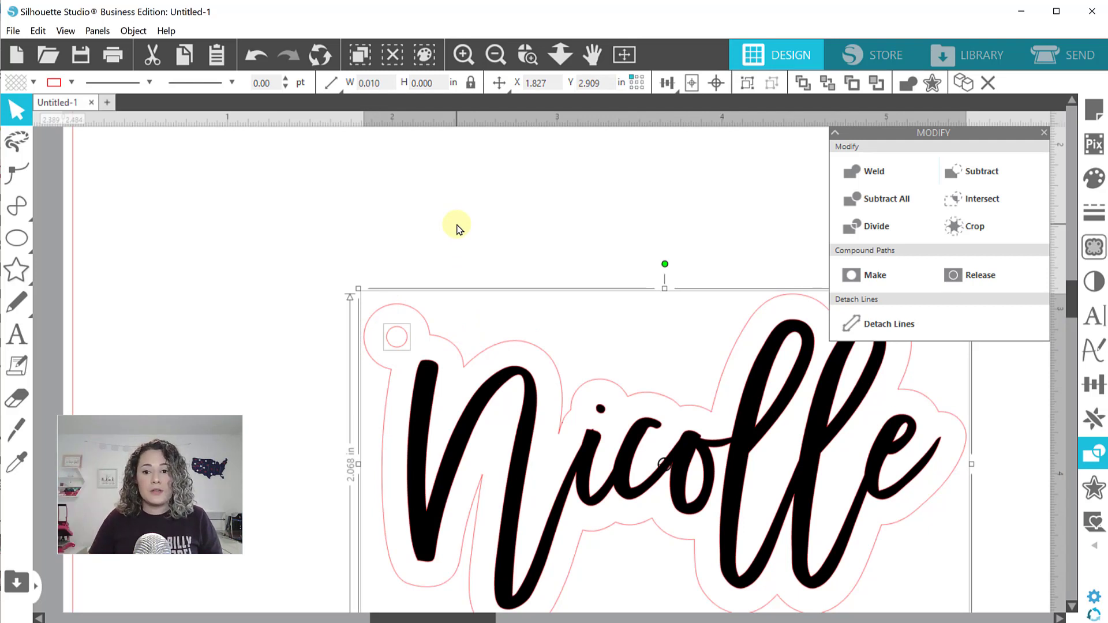
click(982, 172)
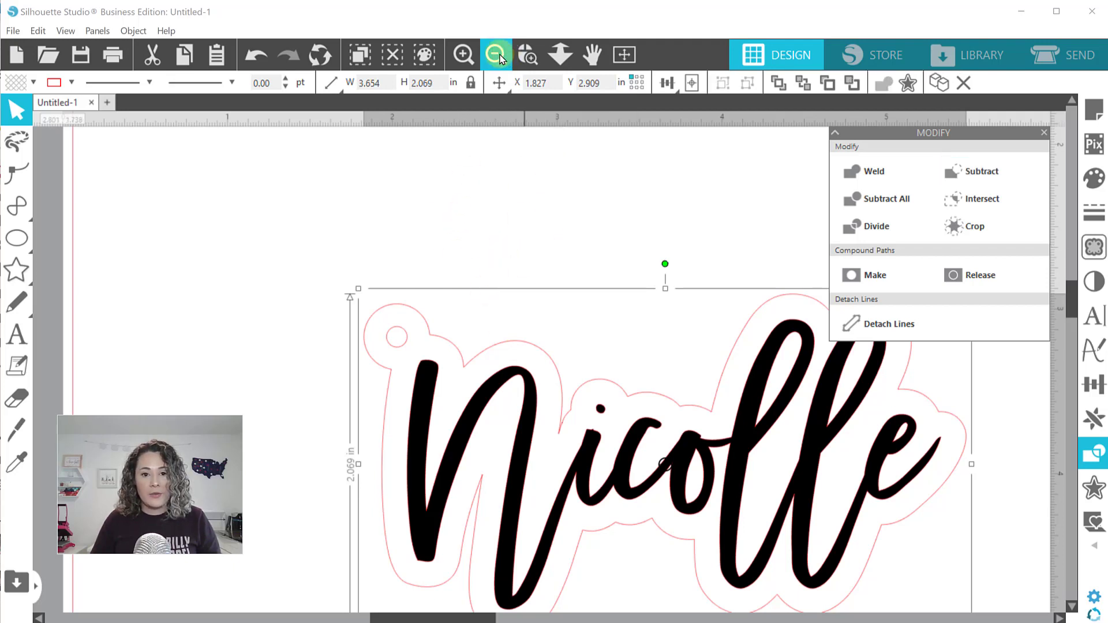
click(625, 54)
click(527, 54)
drag(383, 236, 617, 380)
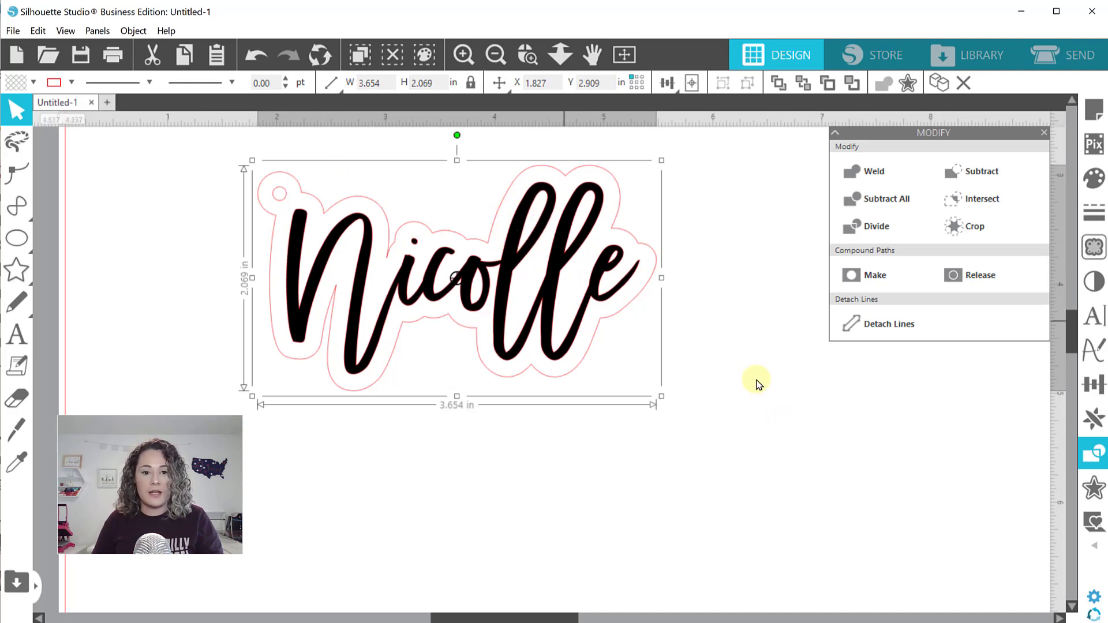
click(784, 443)
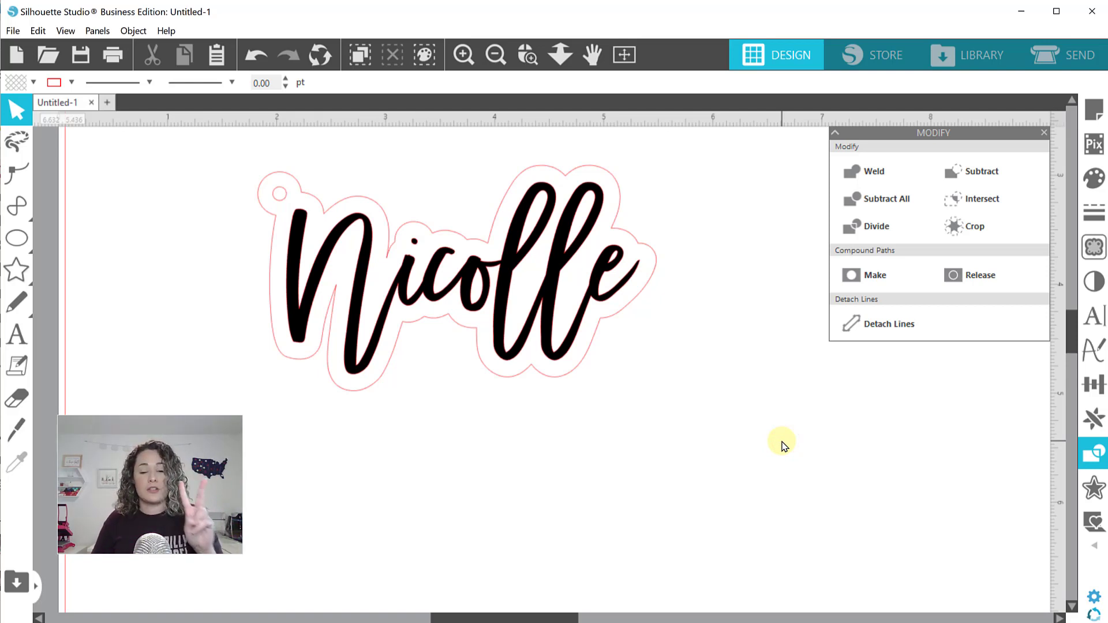
Step: Change the line color of the tag's offset outline with the keyring loop to blue
click(563, 384)
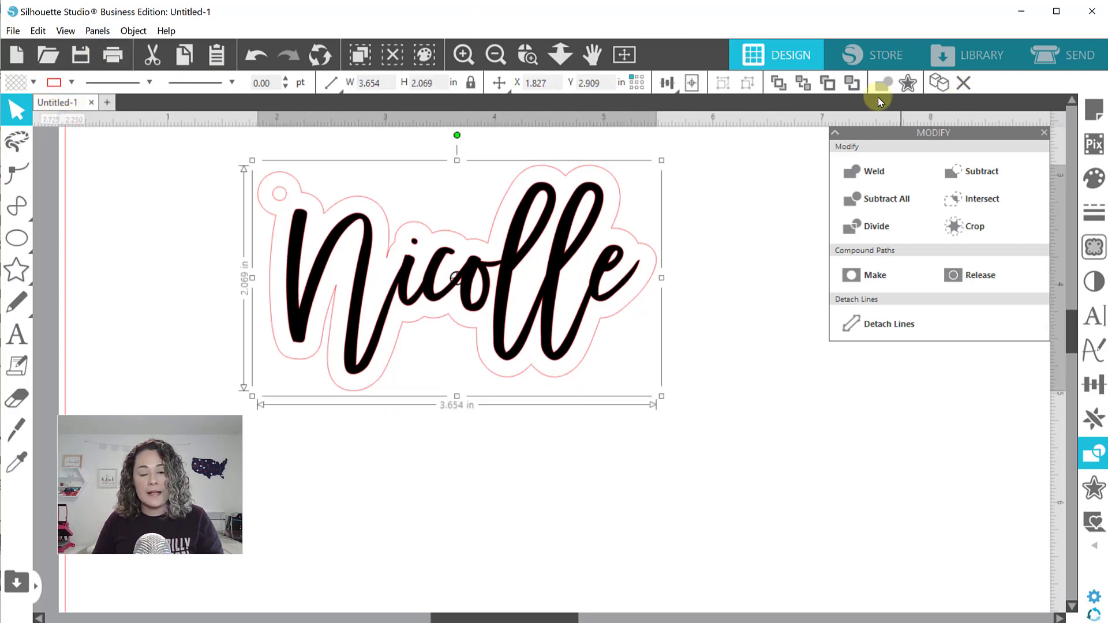
click(70, 84)
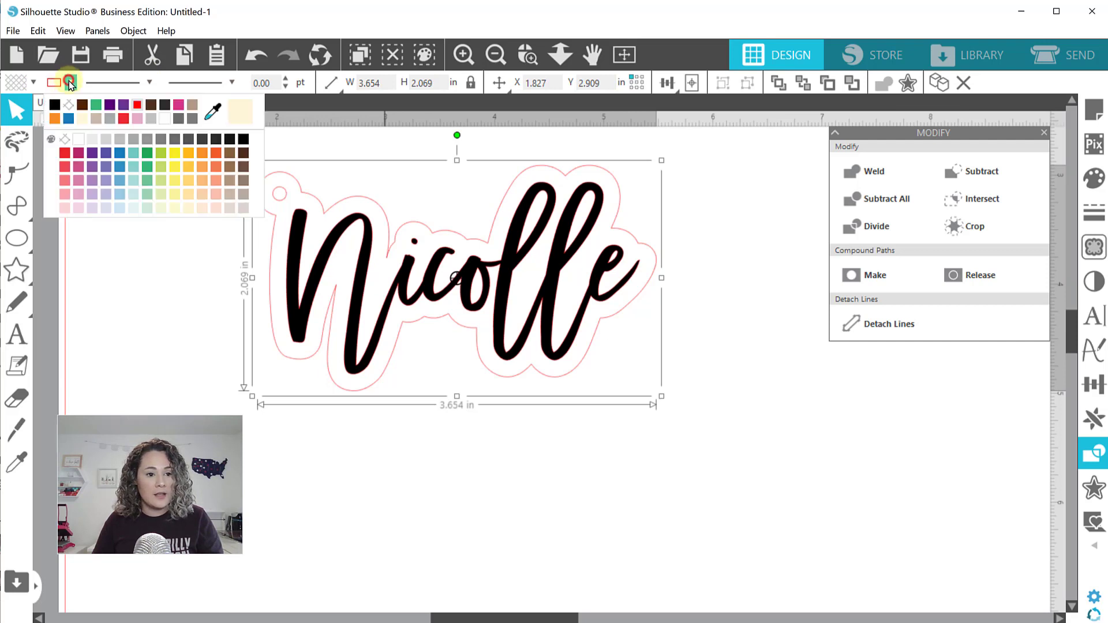
click(93, 132)
click(169, 310)
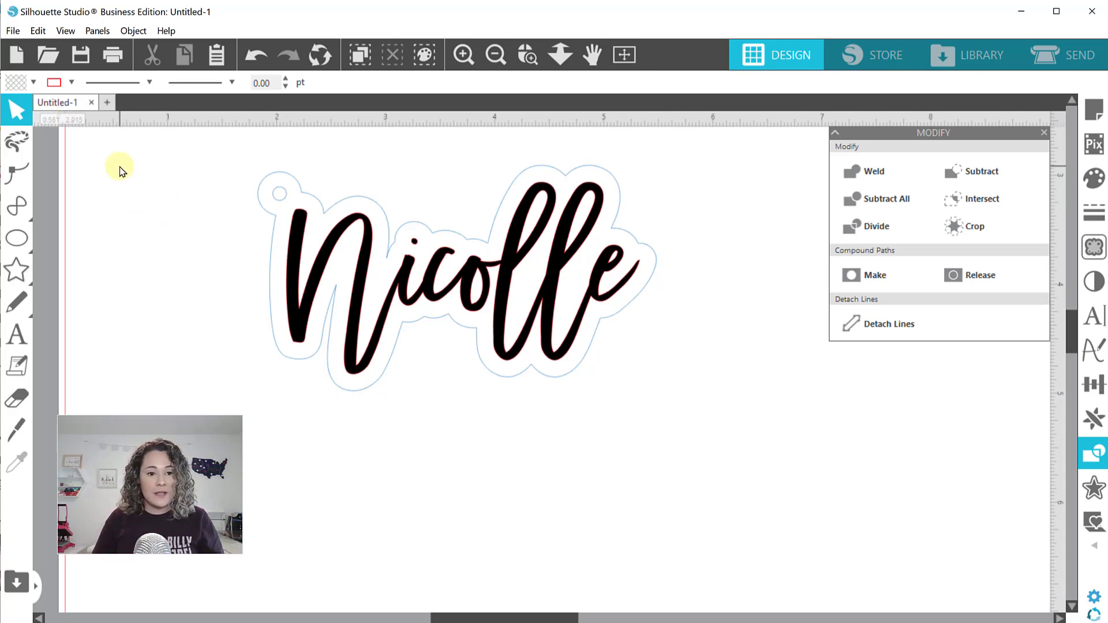
Step: Select the lettering and the tag outline together and check the available Save Selection destinations without saving
drag(160, 158, 497, 388)
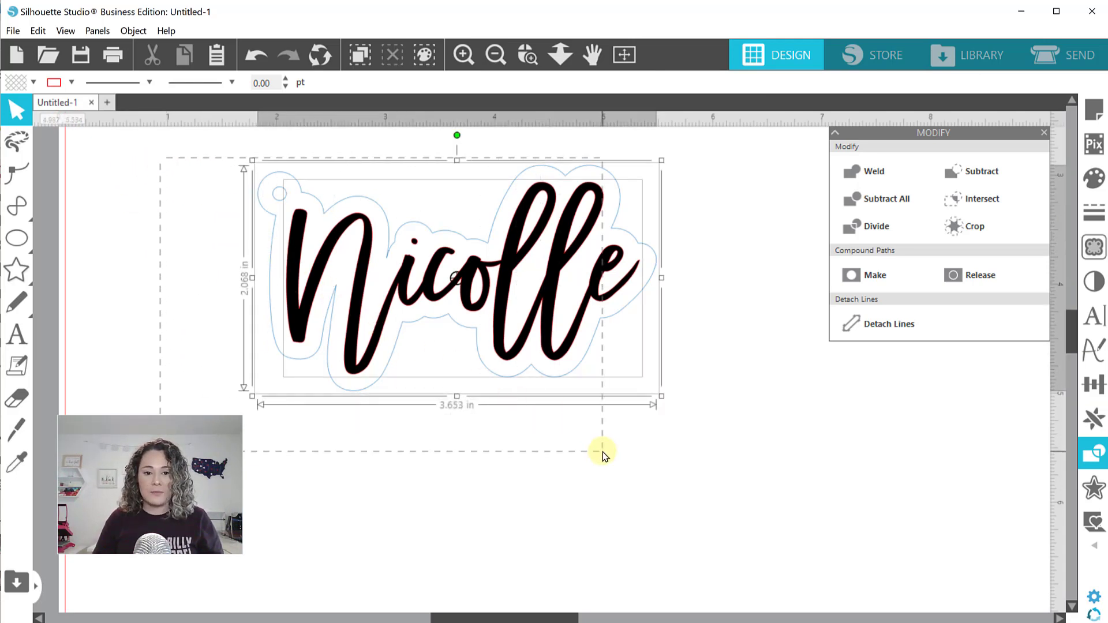
drag(602, 452, 602, 452)
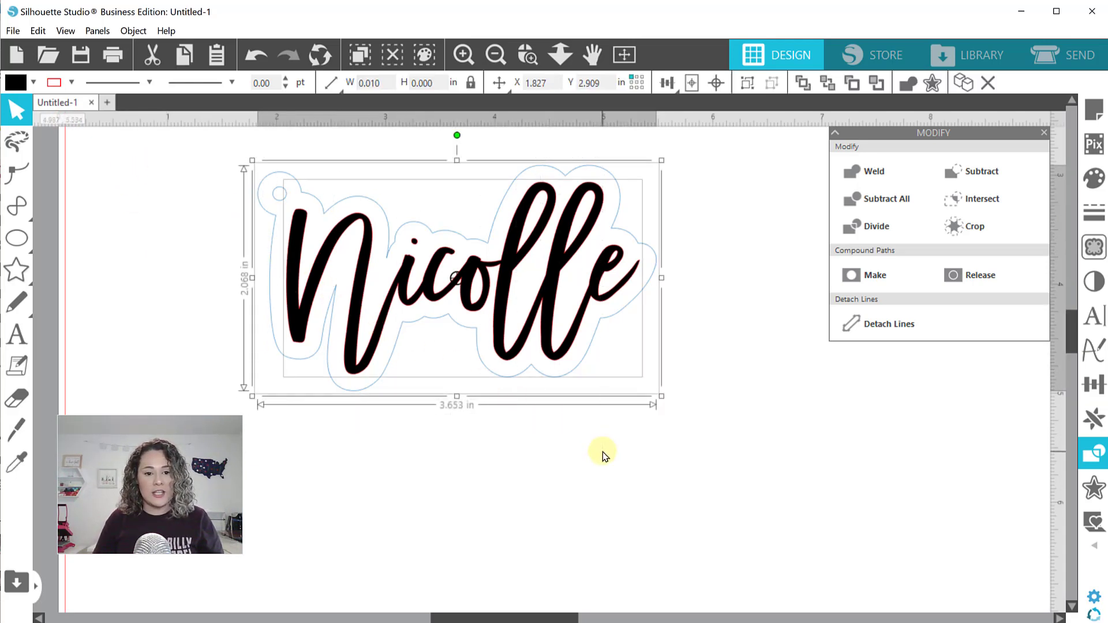
click(13, 31)
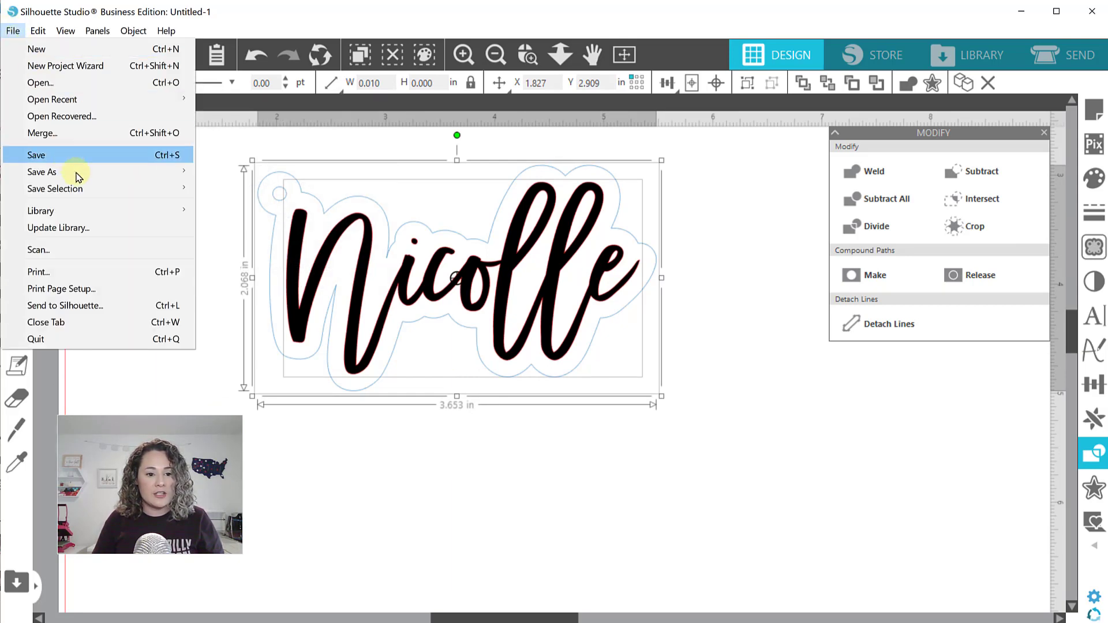
mouse_move(86, 188)
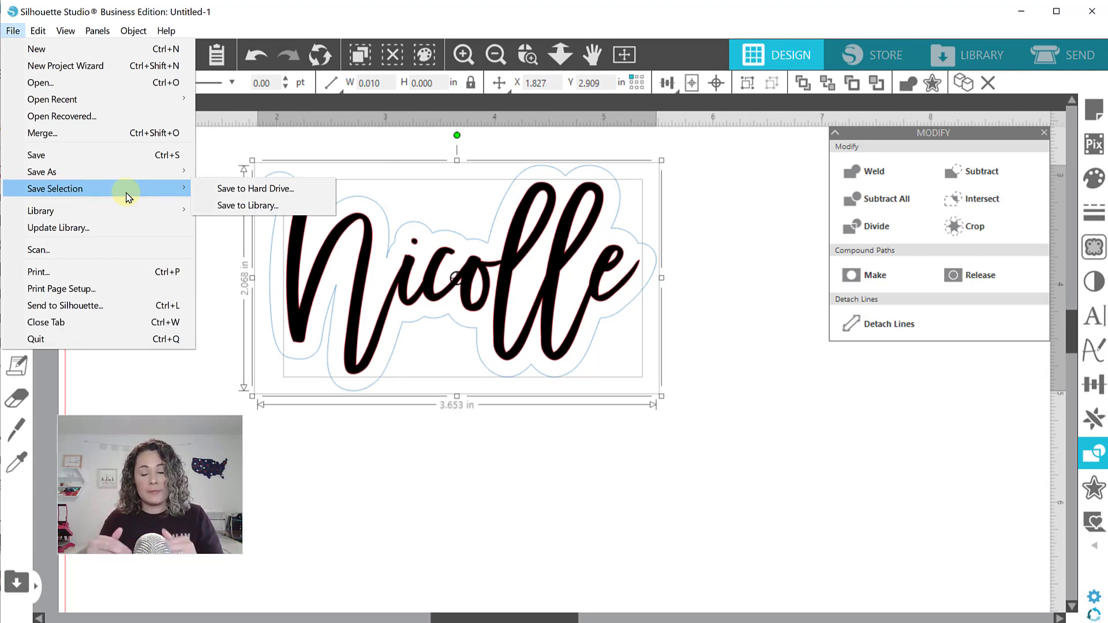
key(Escape)
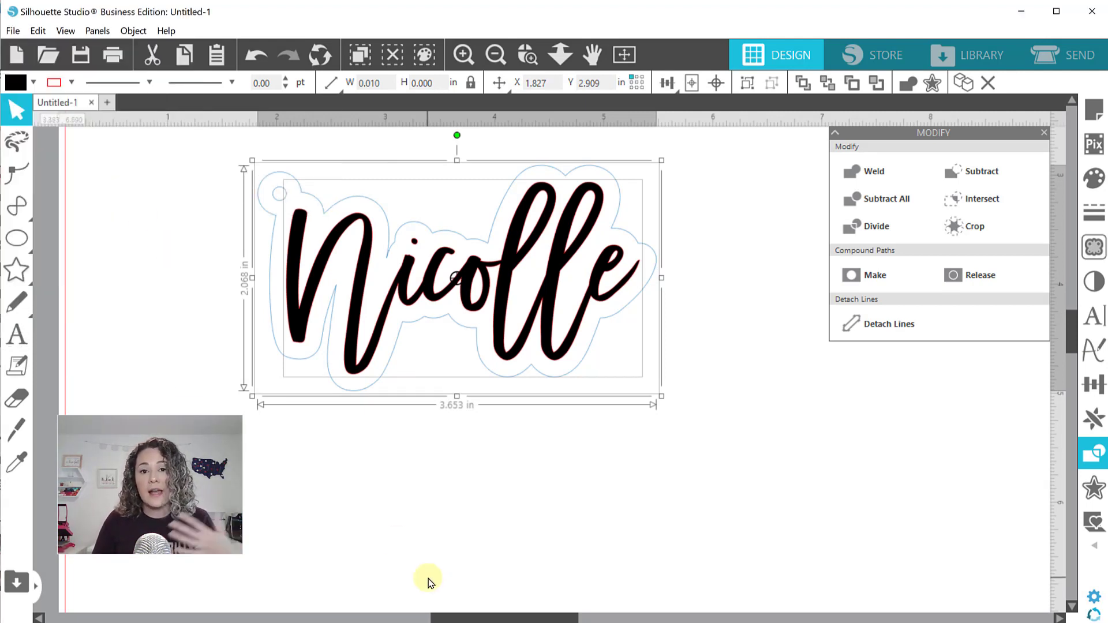